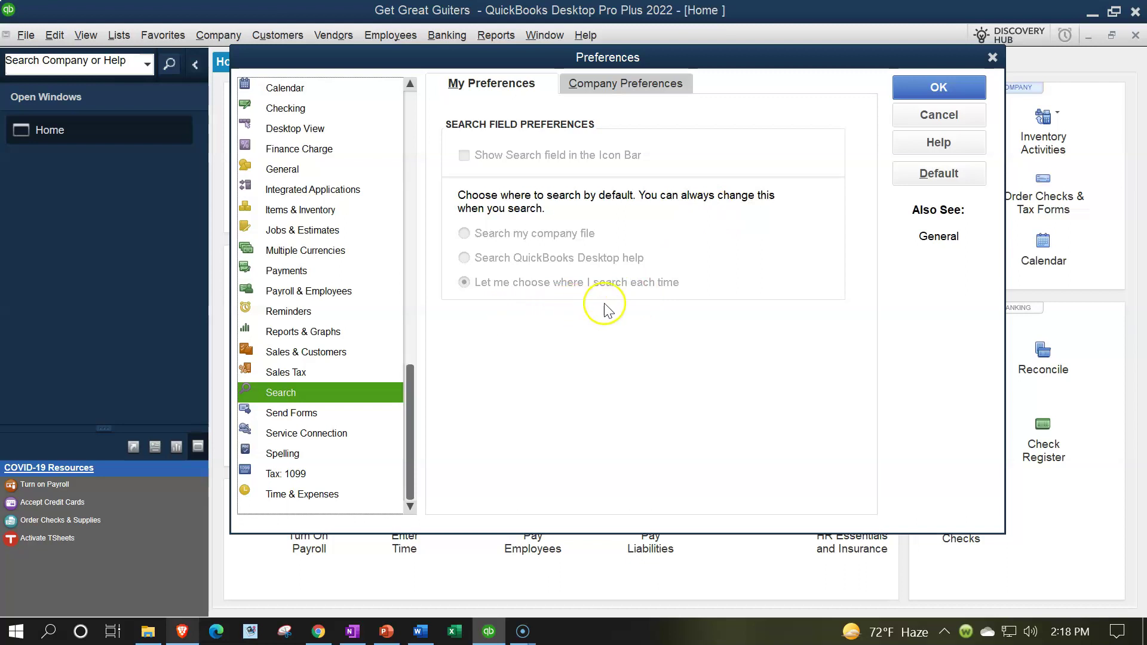
Review the company-wide Search preferences, including the available intervals for automatic search updates
{"action": "left_click", "coordinate": [655, 85]}
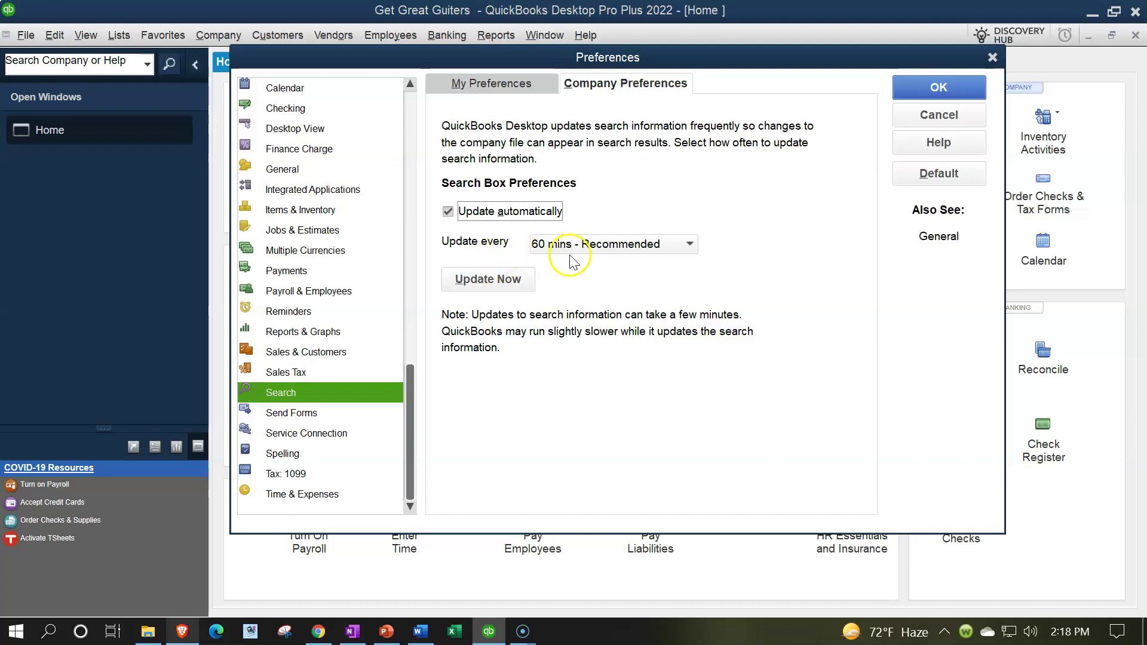
{"action": "left_click", "coordinate": [689, 245]}
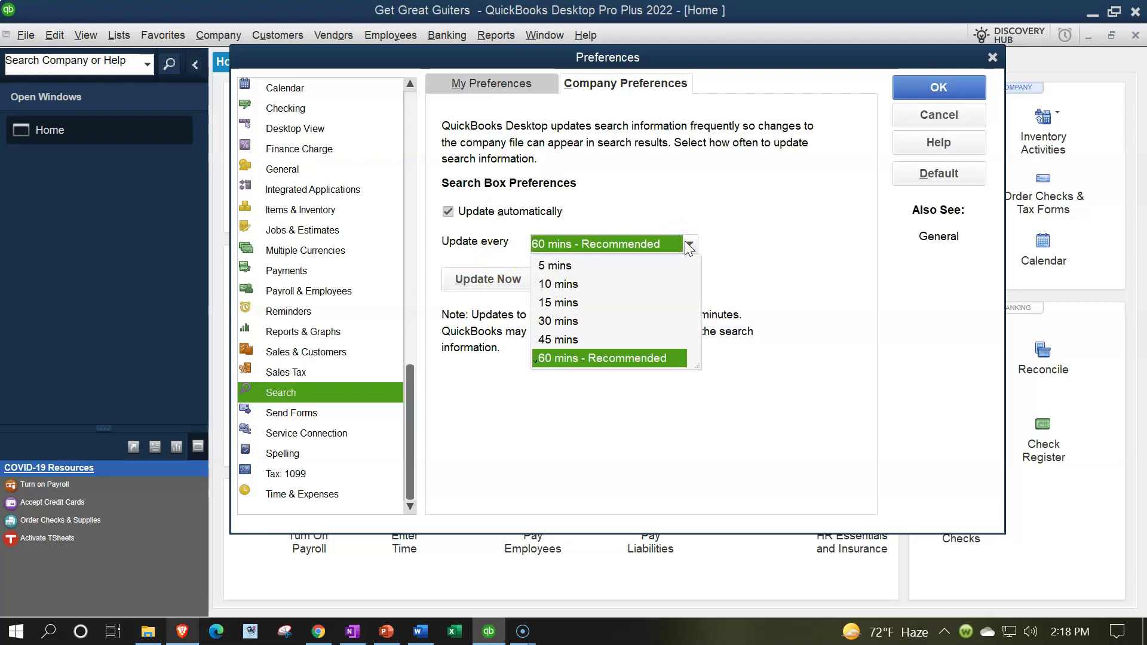
{"action": "left_click", "coordinate": [747, 251]}
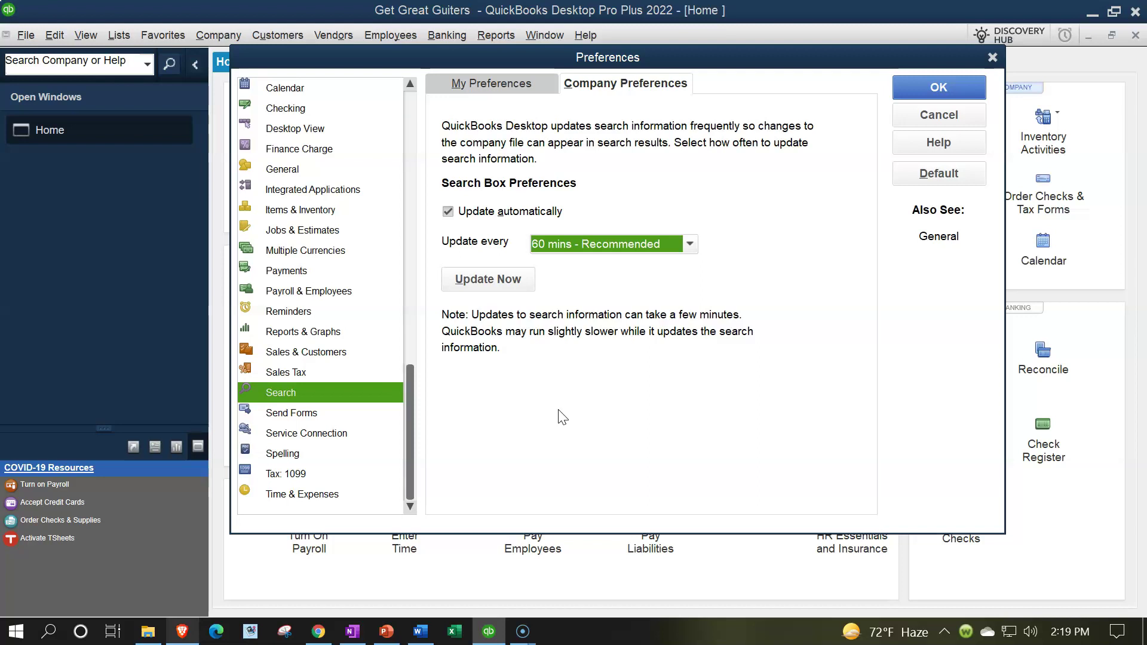
Examine the personal Send Forms preferences, including the Web Mail sending method and the provider choices for adding an e-mail account
{"action": "left_click", "coordinate": [316, 417]}
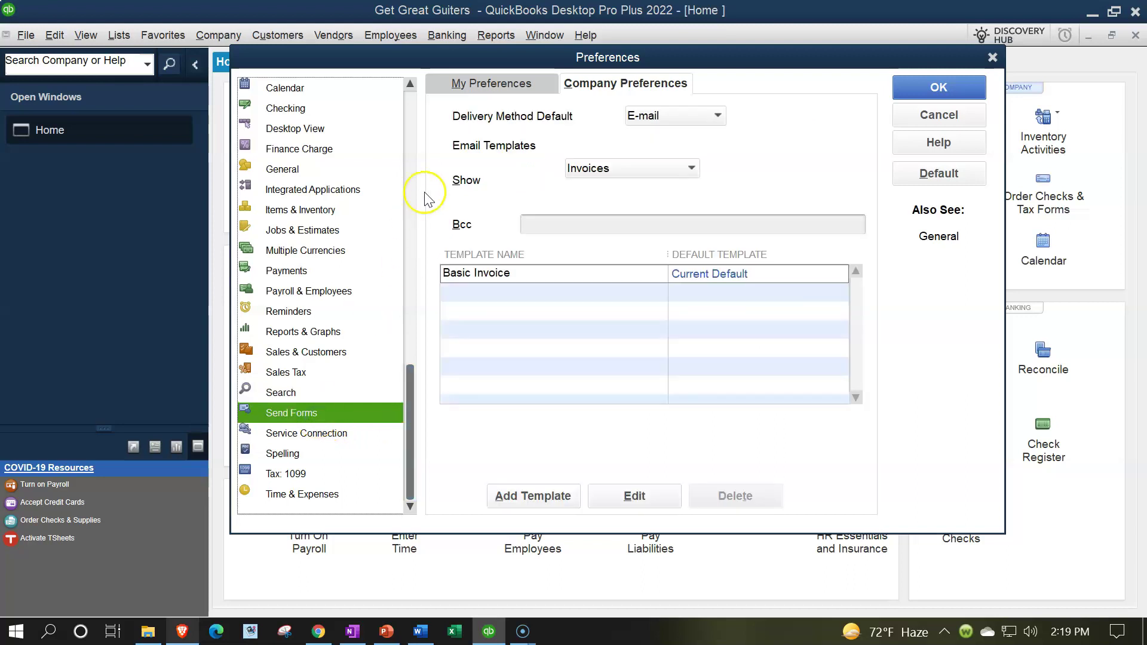
{"action": "left_click", "coordinate": [483, 82]}
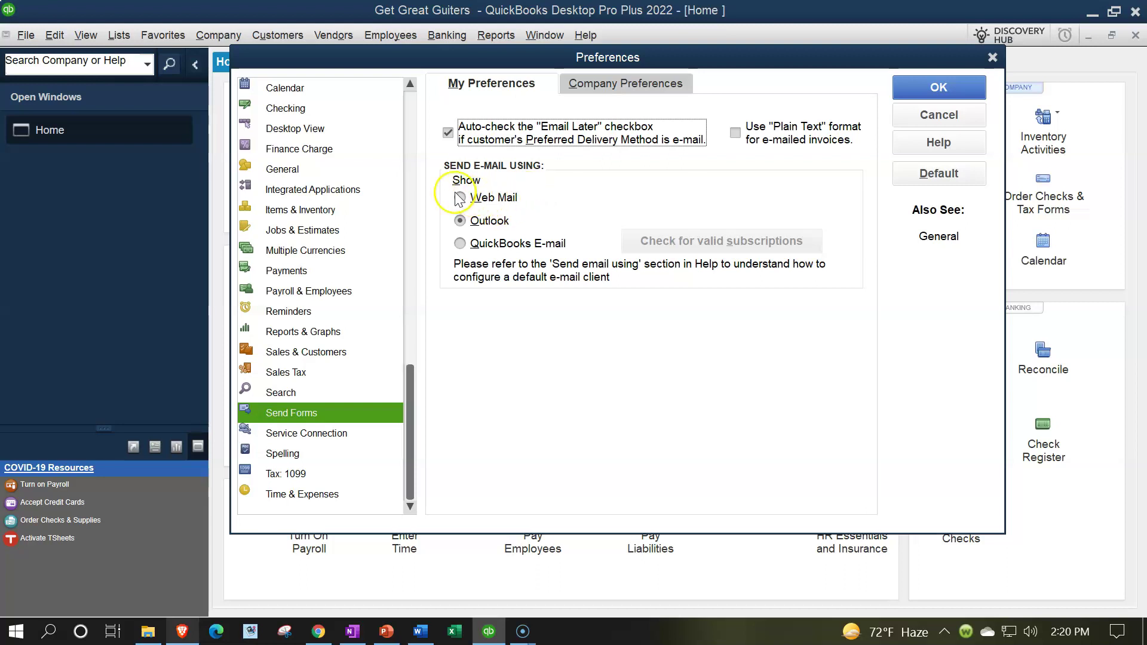
{"action": "left_click", "coordinate": [460, 198]}
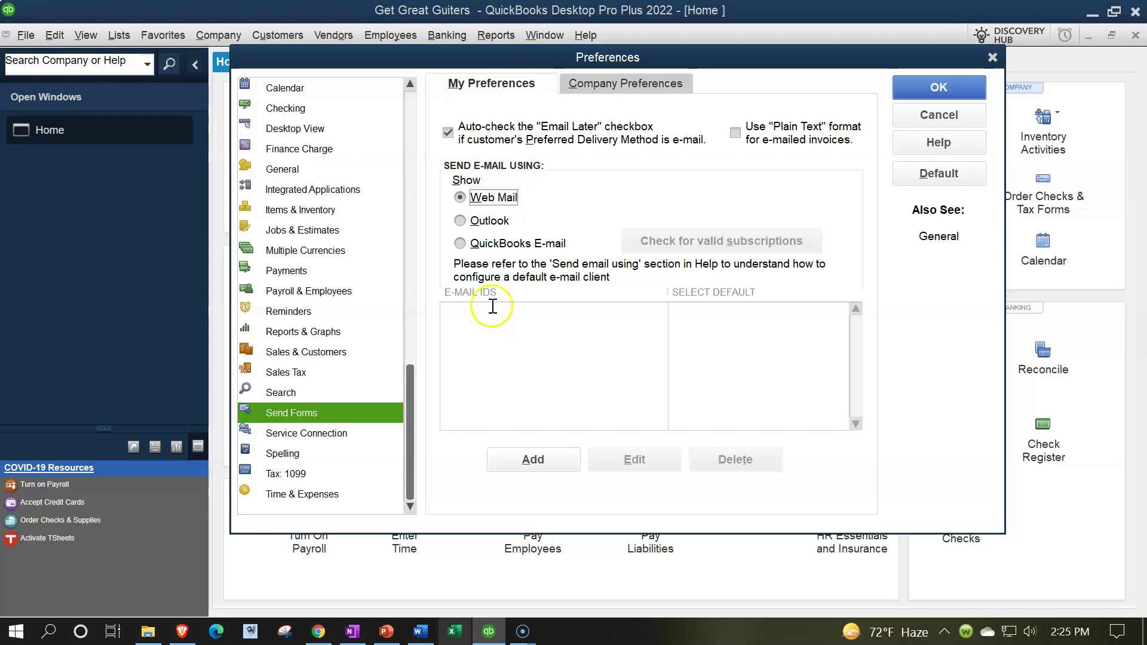
{"action": "left_click", "coordinate": [520, 461]}
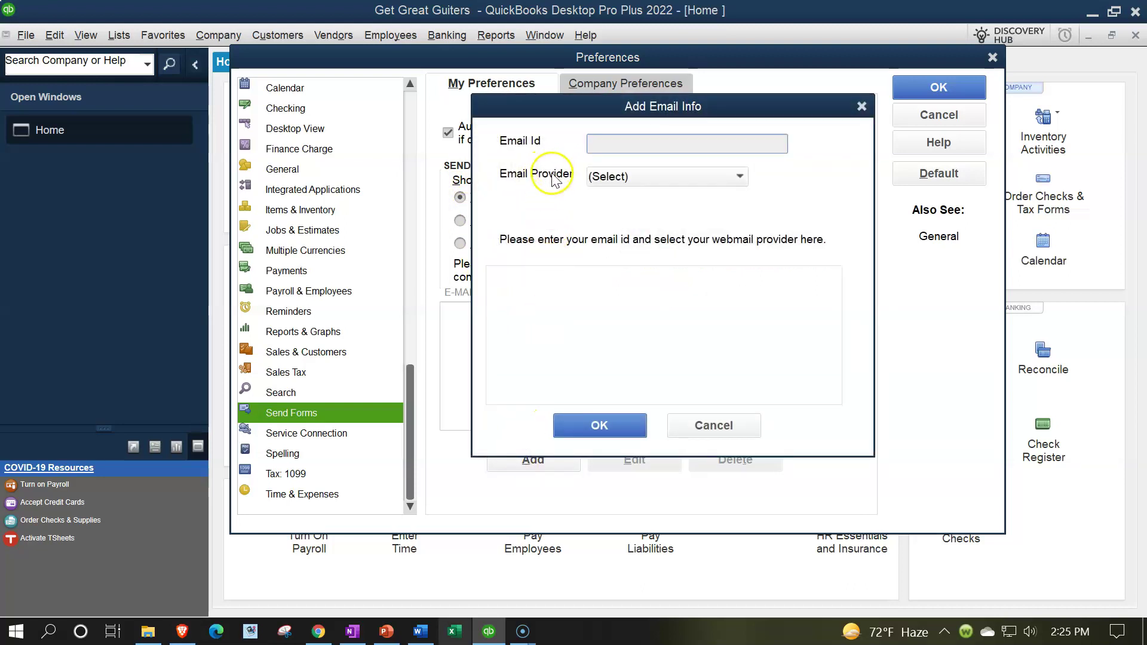
{"action": "left_click", "coordinate": [651, 178]}
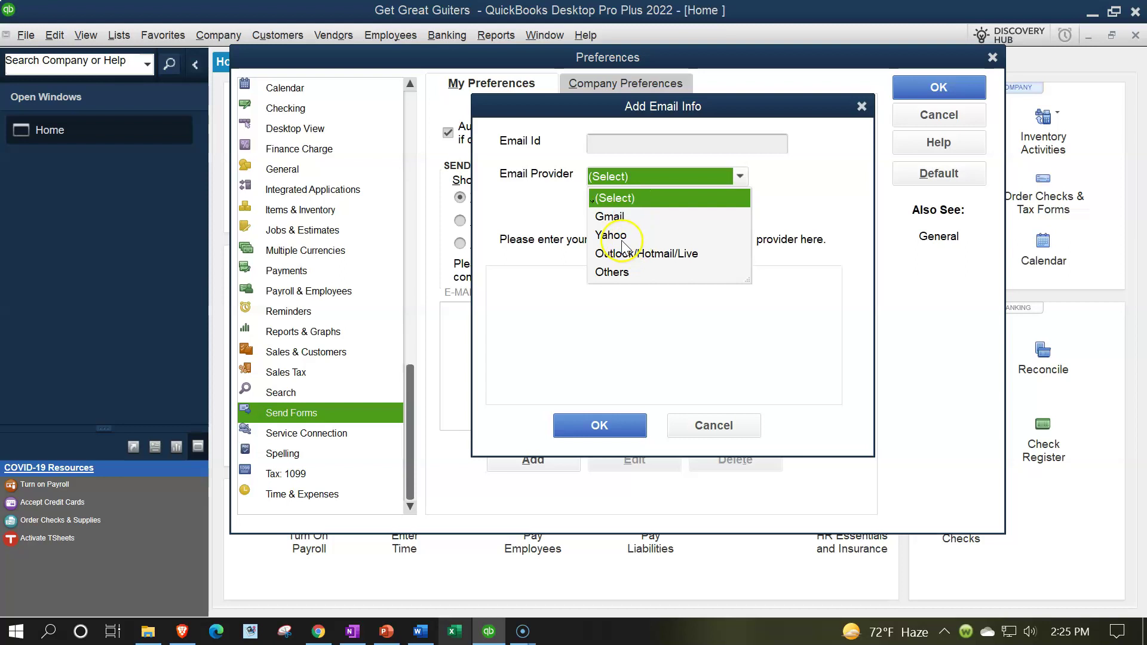
{"action": "left_click", "coordinate": [520, 207]}
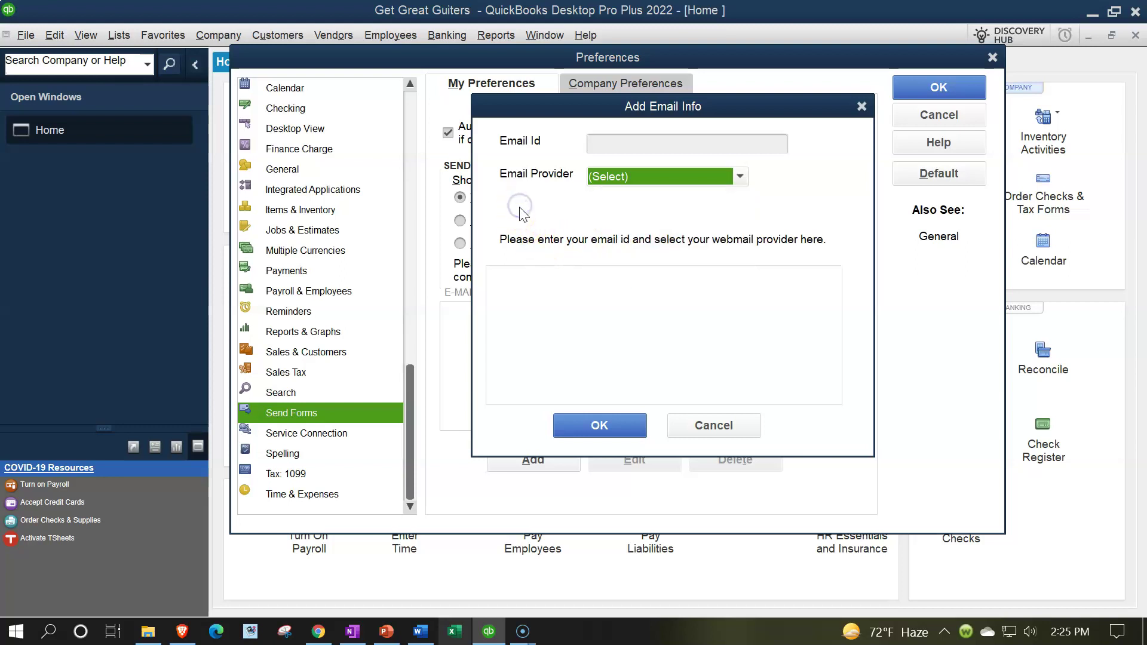
{"action": "left_click", "coordinate": [861, 107]}
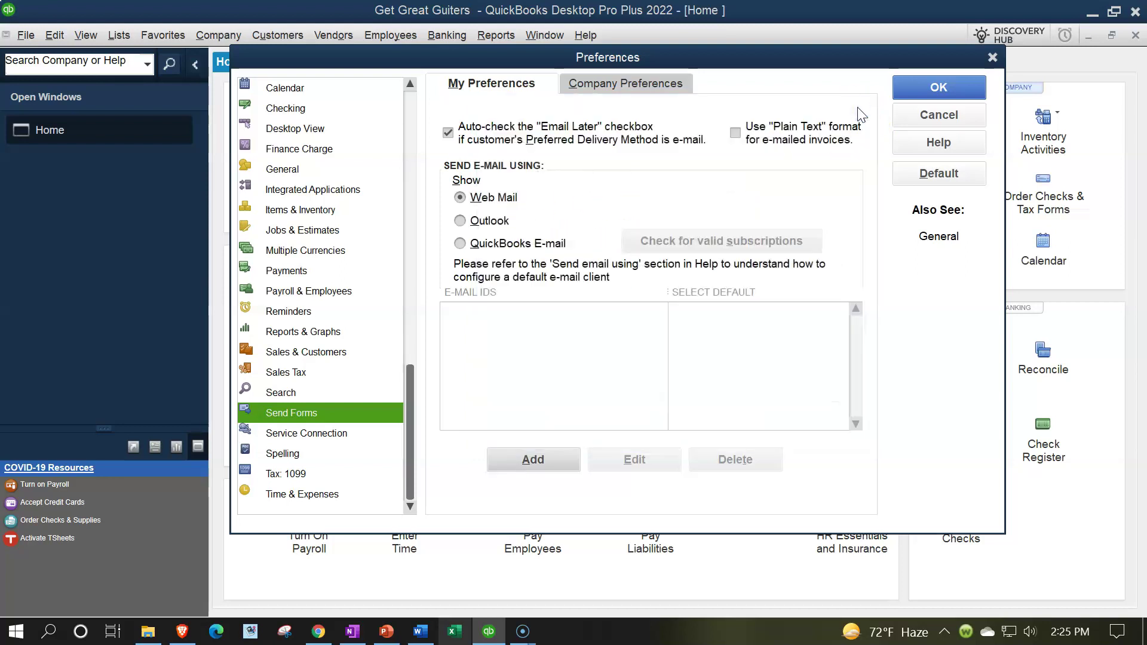
Try QuickBooks E-mail as the sending method and leave Outlook selected for sending e-mail
{"action": "left_click", "coordinate": [463, 221]}
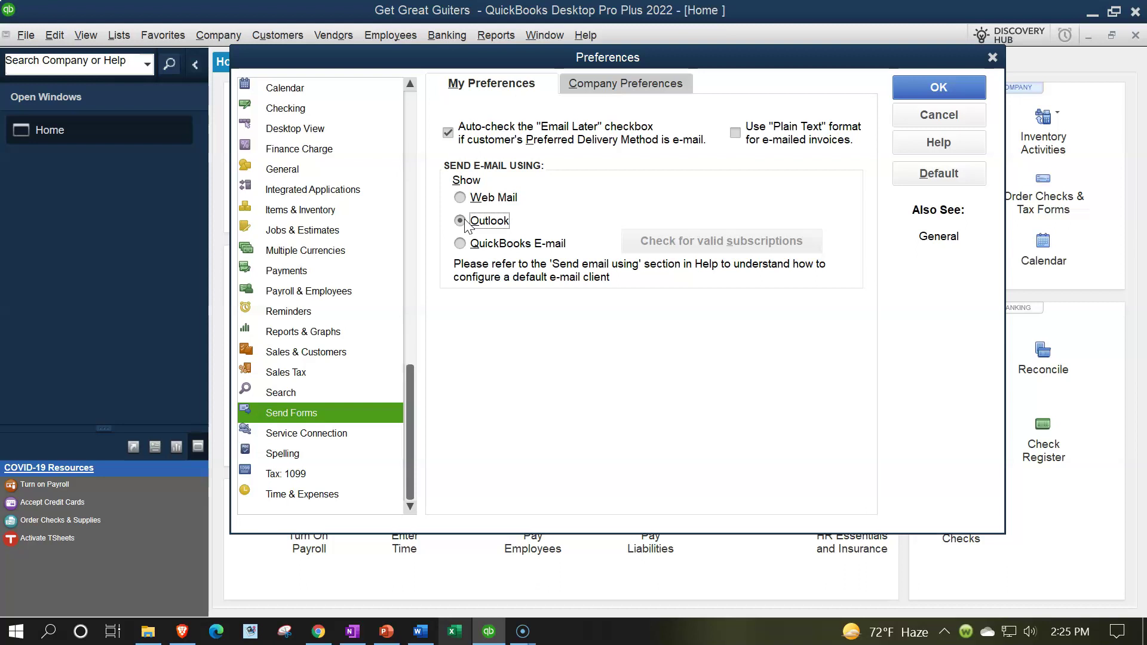
{"action": "left_click", "coordinate": [461, 244]}
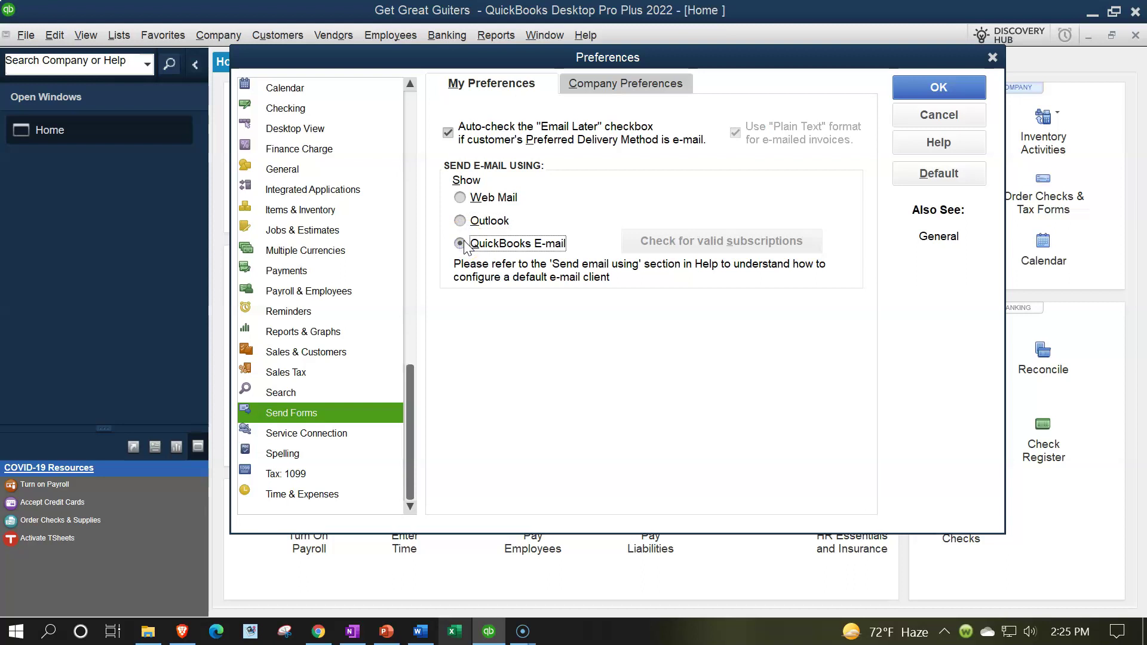
{"action": "left_click", "coordinate": [461, 222]}
{"action": "left_click", "coordinate": [458, 221]}
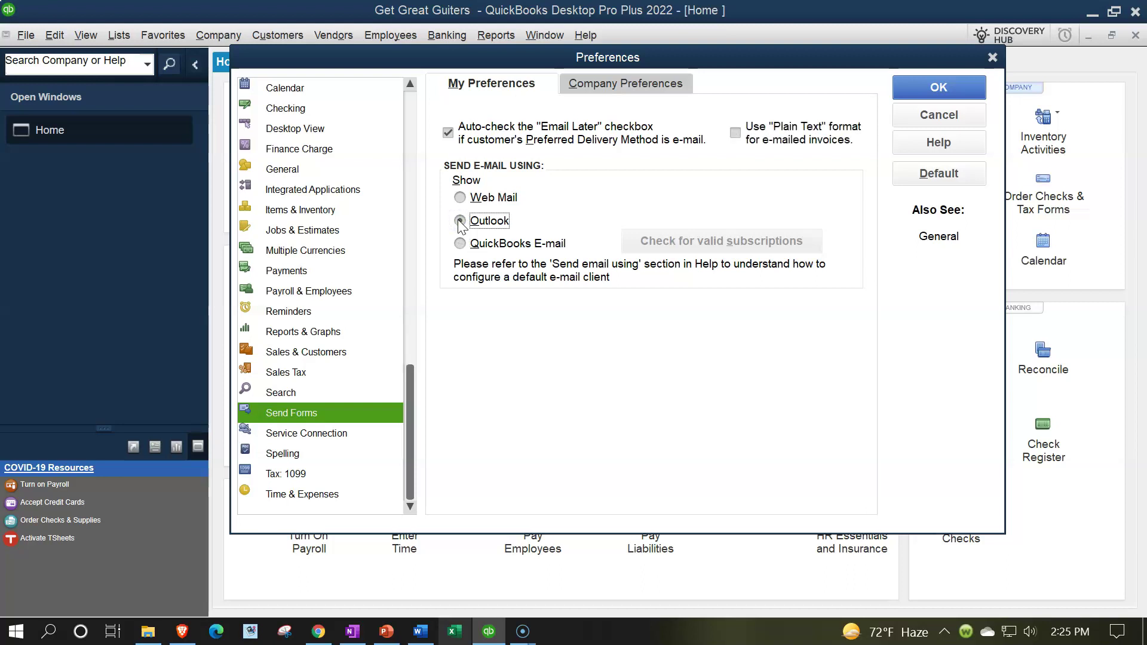
Review the company Send Forms choices for the default delivery method and the form types that have e-mail templates
{"action": "left_click", "coordinate": [598, 83]}
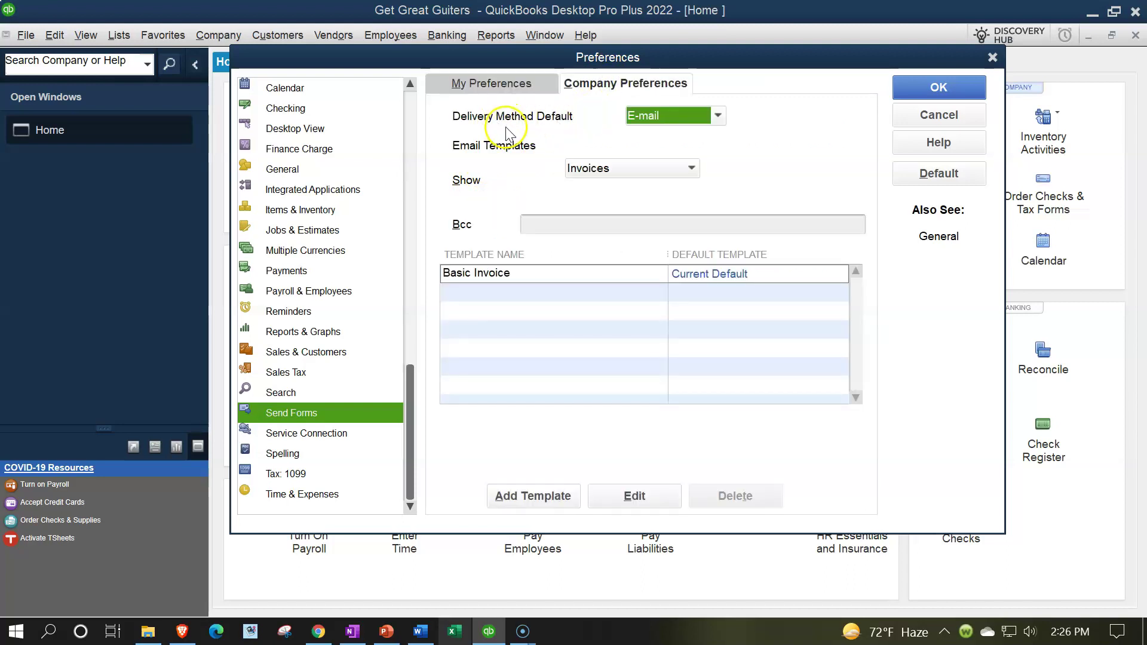
{"action": "left_click", "coordinate": [718, 115]}
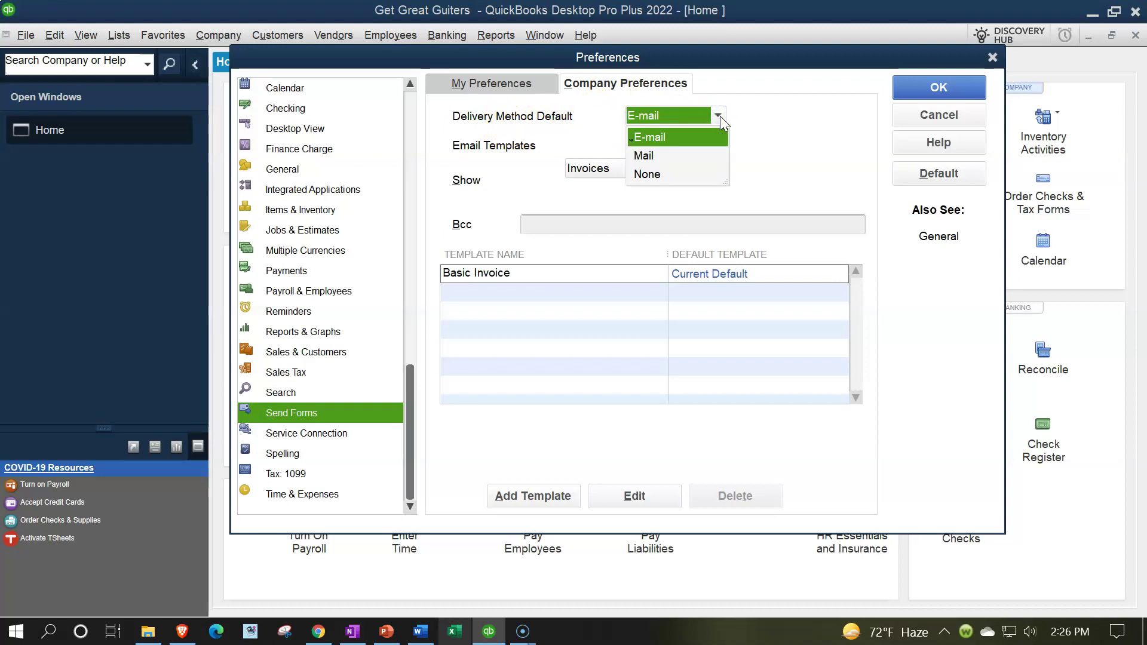
{"action": "left_click", "coordinate": [719, 116]}
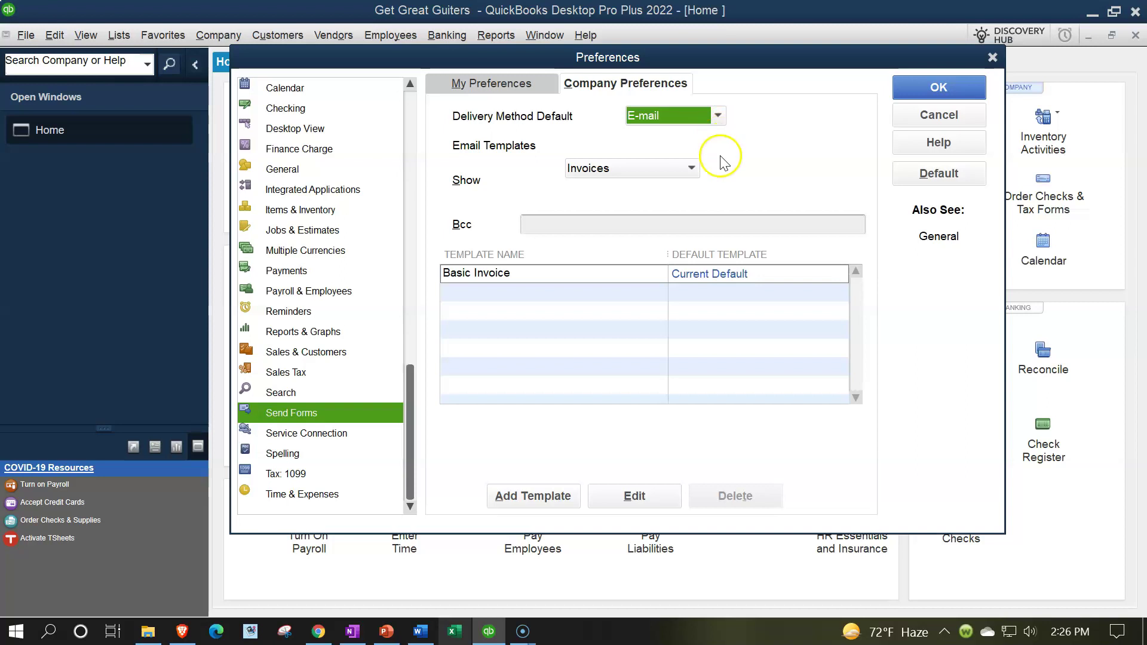
{"action": "left_click", "coordinate": [691, 168]}
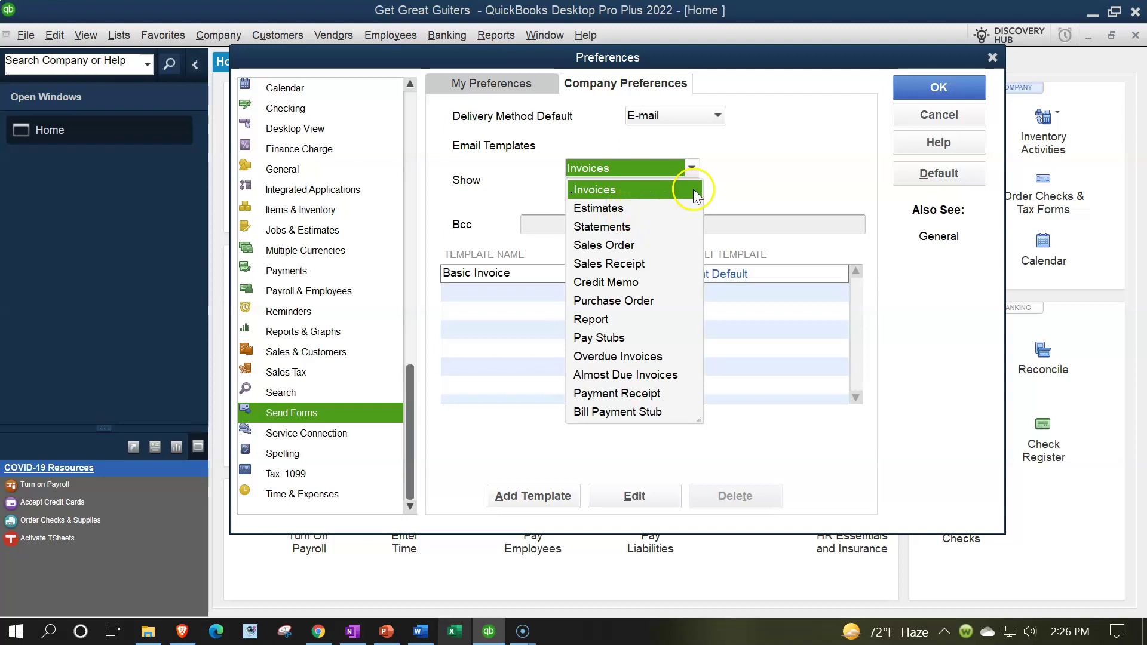
{"action": "left_click", "coordinate": [762, 176]}
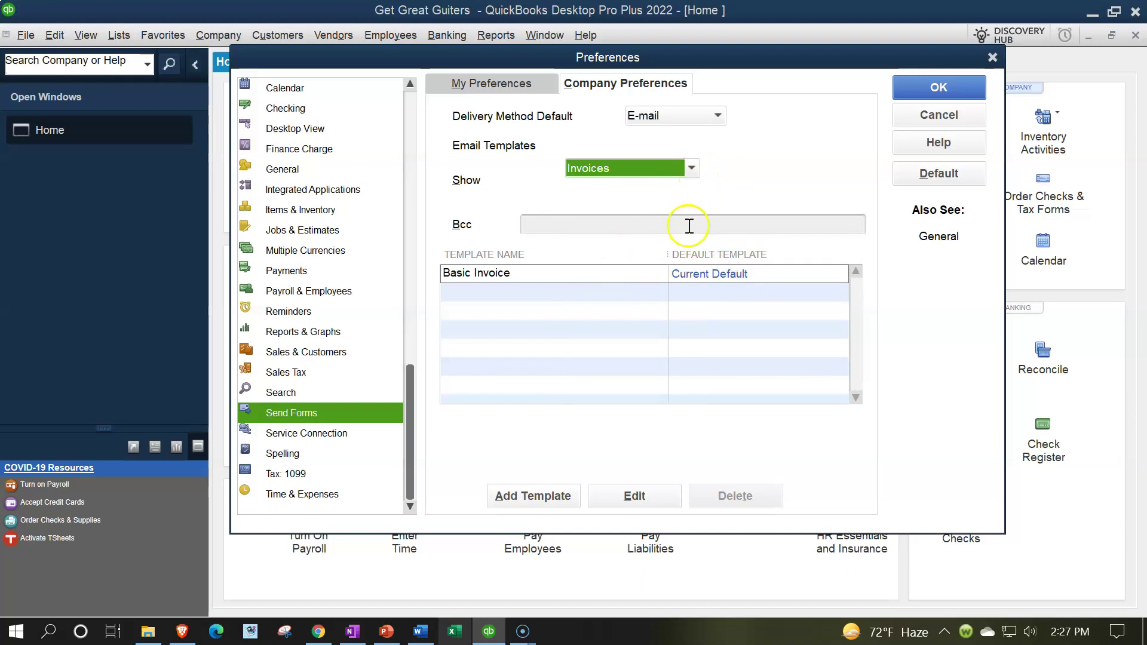
View the e-mail templates available for Estimates and for Sales Order in the company Send Forms preferences
{"action": "left_click", "coordinate": [690, 168]}
{"action": "left_click", "coordinate": [637, 211]}
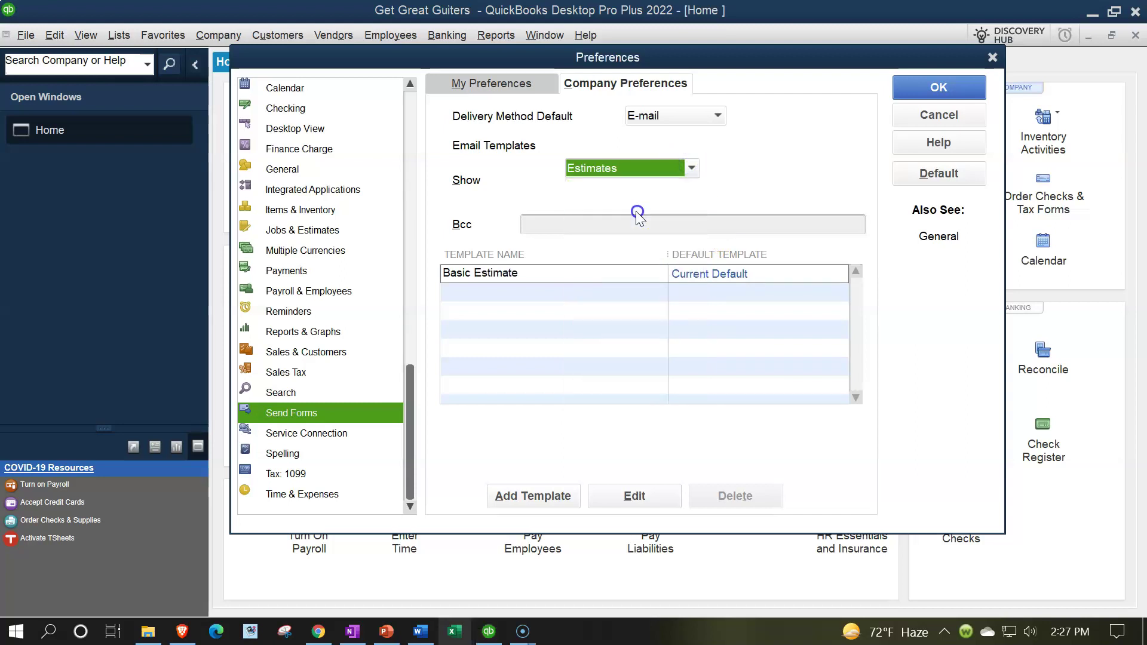
{"action": "left_click", "coordinate": [692, 168]}
{"action": "left_click", "coordinate": [643, 256]}
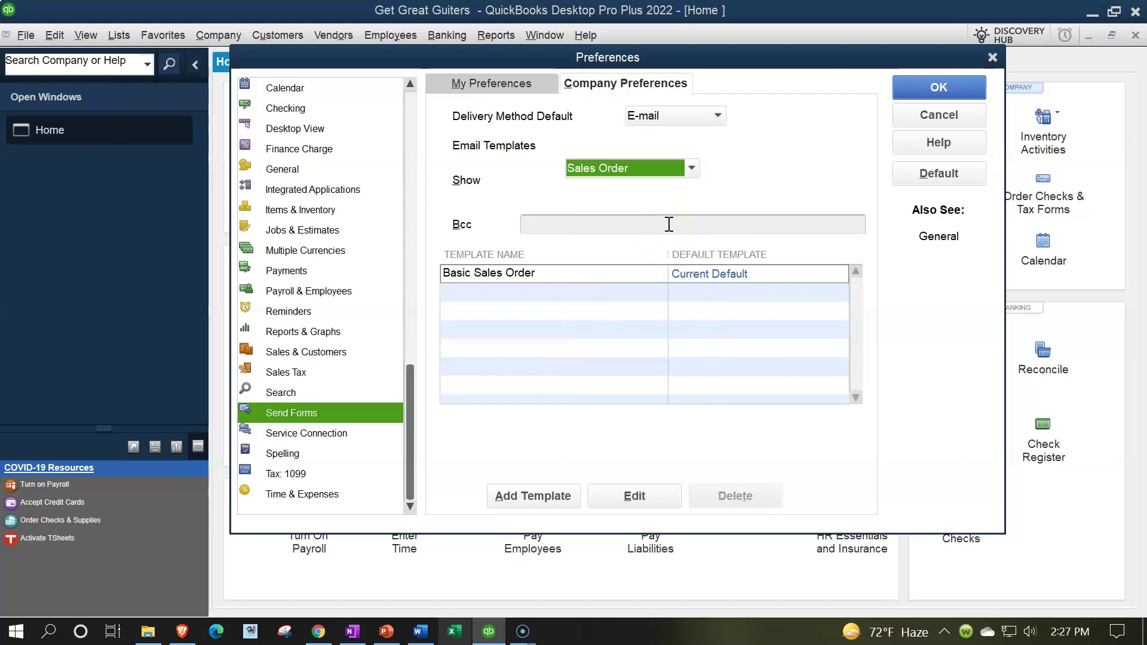
{"action": "left_click", "coordinate": [561, 493]}
Review the personal and company preferences for Service Connection
{"action": "left_click", "coordinate": [338, 434]}
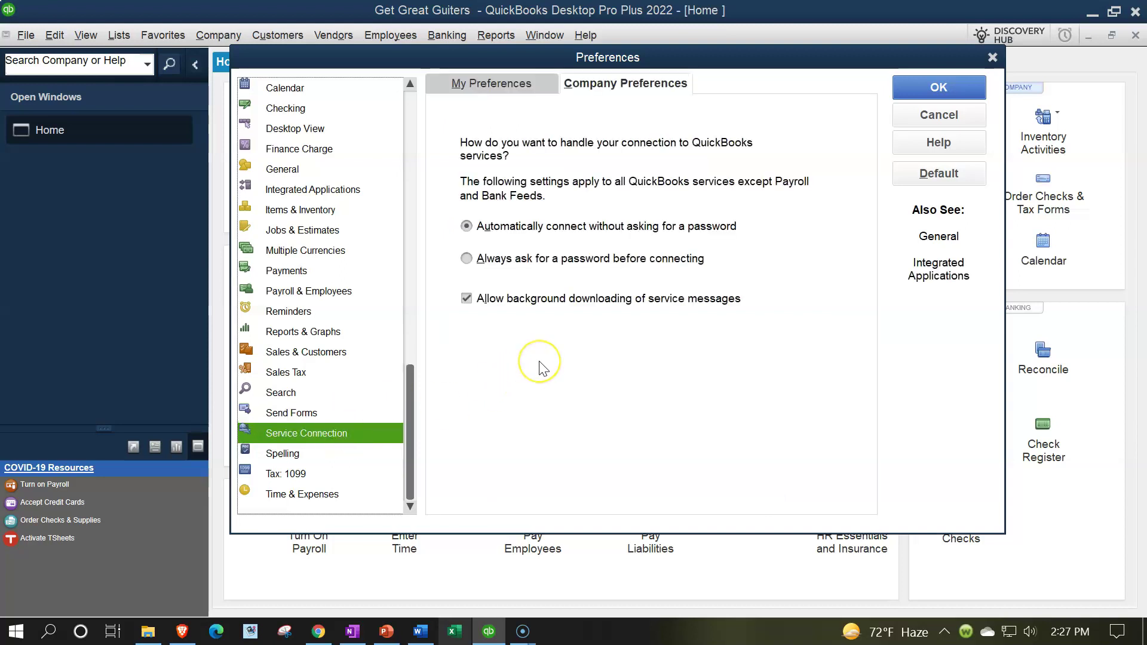
{"action": "left_click", "coordinate": [483, 86]}
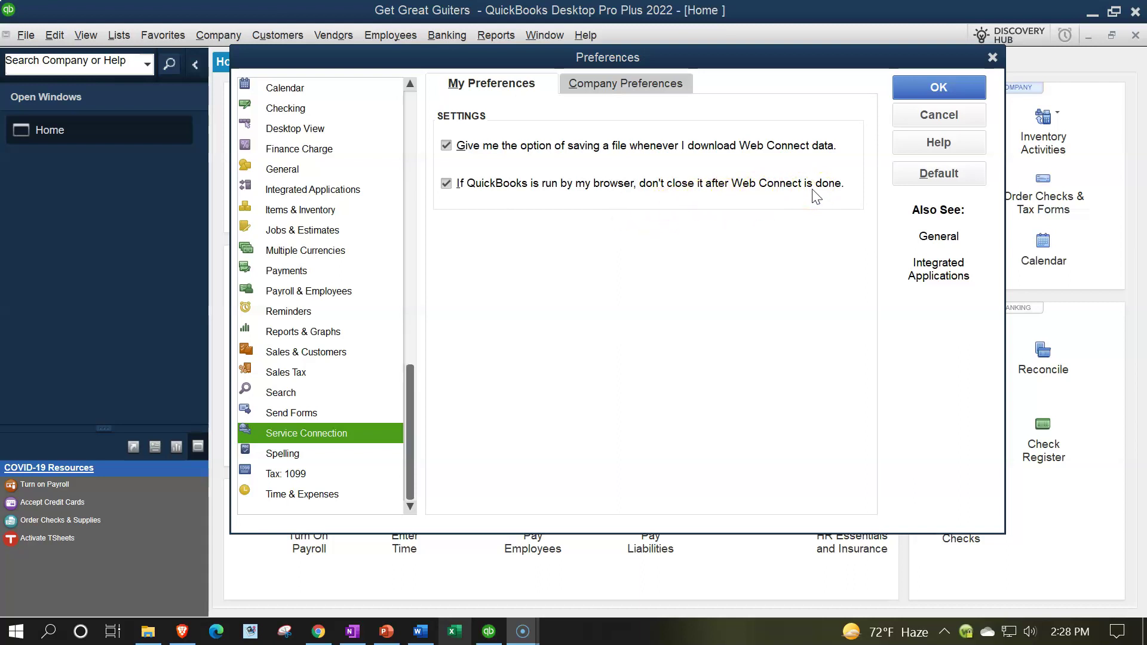
{"action": "left_click", "coordinate": [619, 94]}
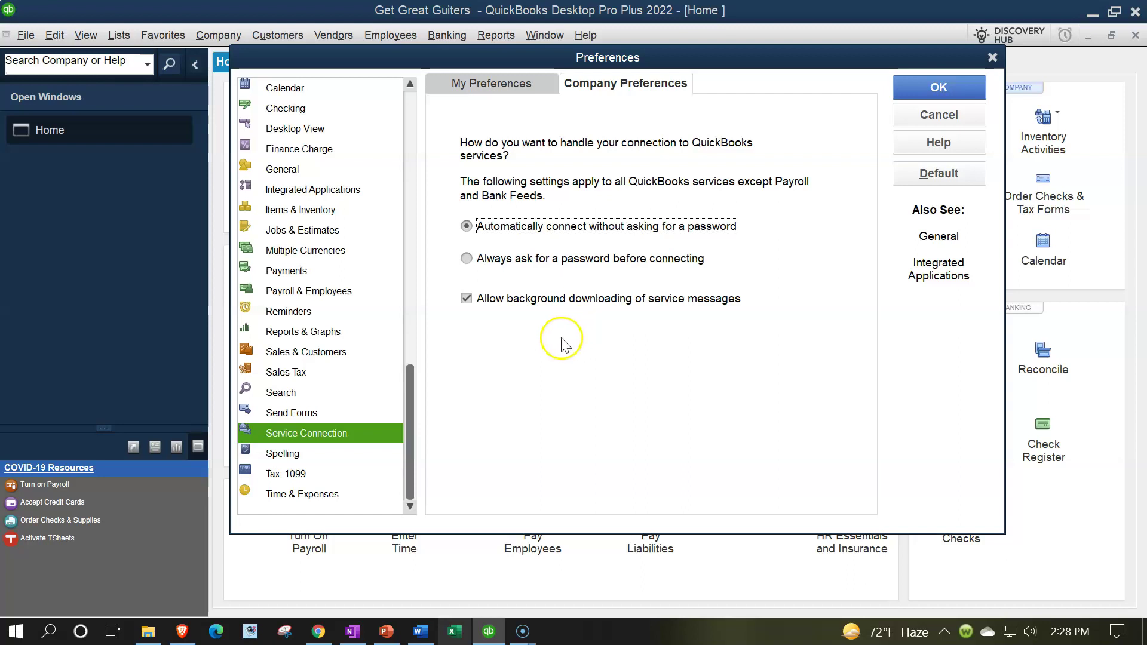
Review the personal Spelling preferences and try the deletion marks for the custom words C and Ephiphone
{"action": "left_click", "coordinate": [295, 453]}
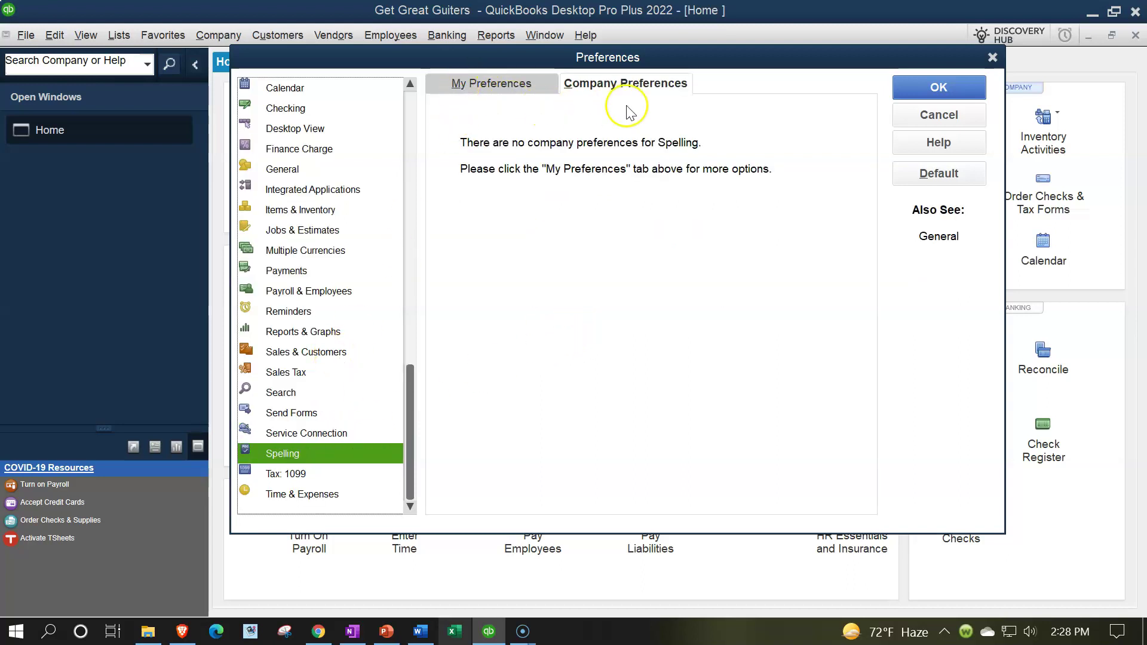
{"action": "left_click", "coordinate": [530, 81]}
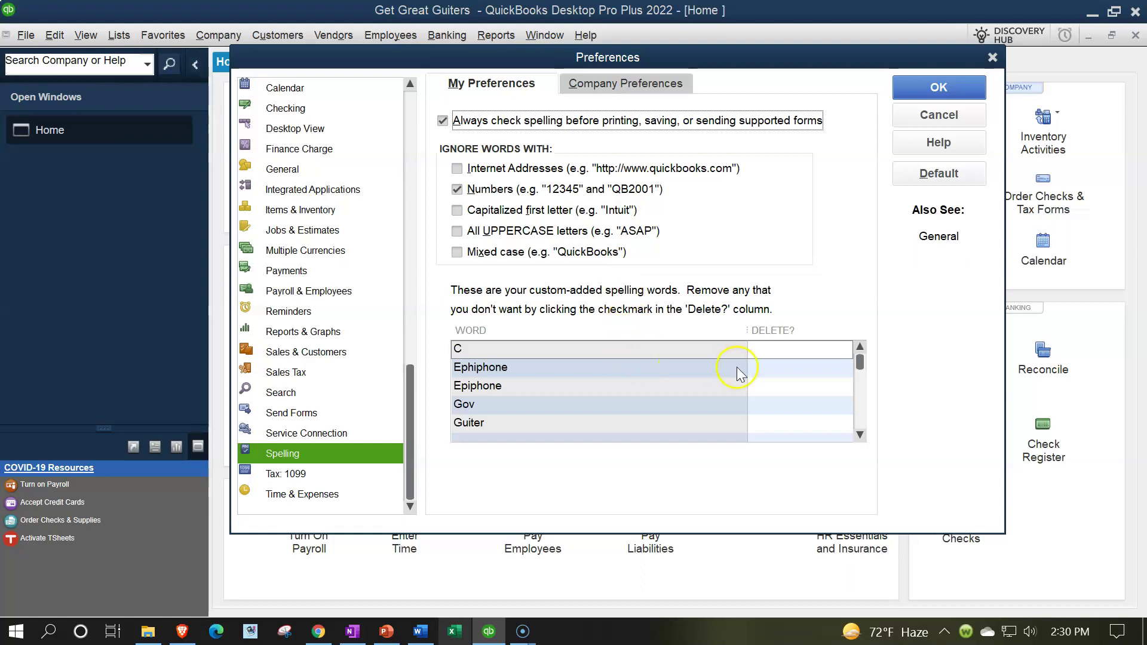
{"action": "left_click", "coordinate": [771, 349]}
{"action": "left_click", "coordinate": [773, 363]}
{"action": "left_click", "coordinate": [777, 348]}
{"action": "left_click", "coordinate": [777, 367]}
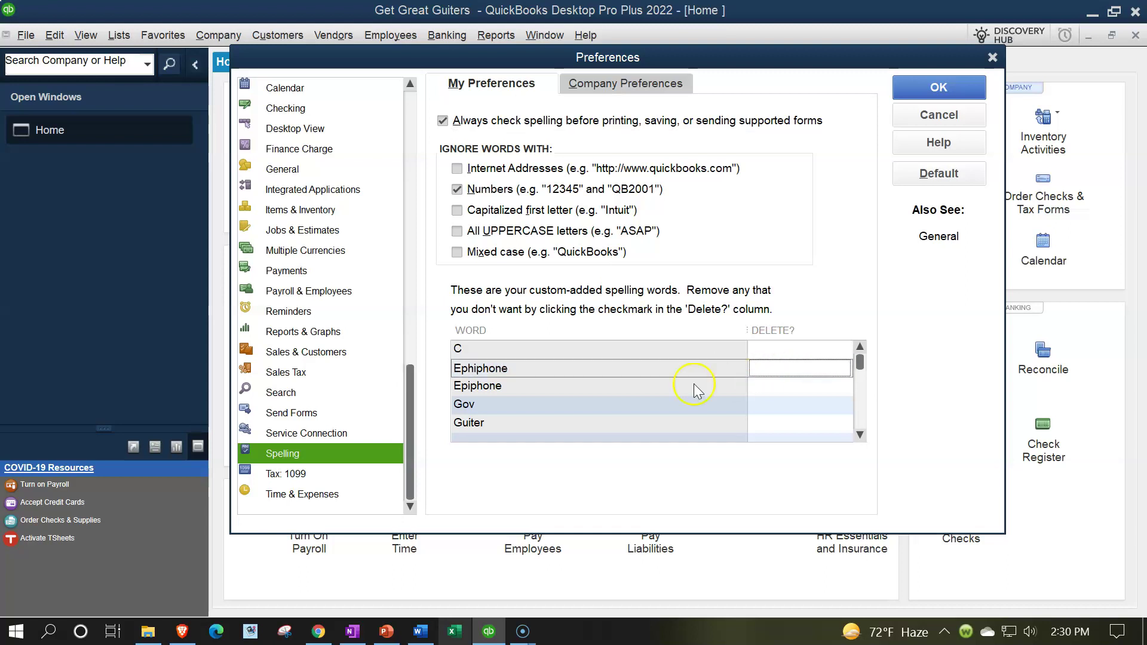
Review the company preferences for Tax: 1099 and close the Preferences dialog
{"action": "left_click", "coordinate": [288, 475]}
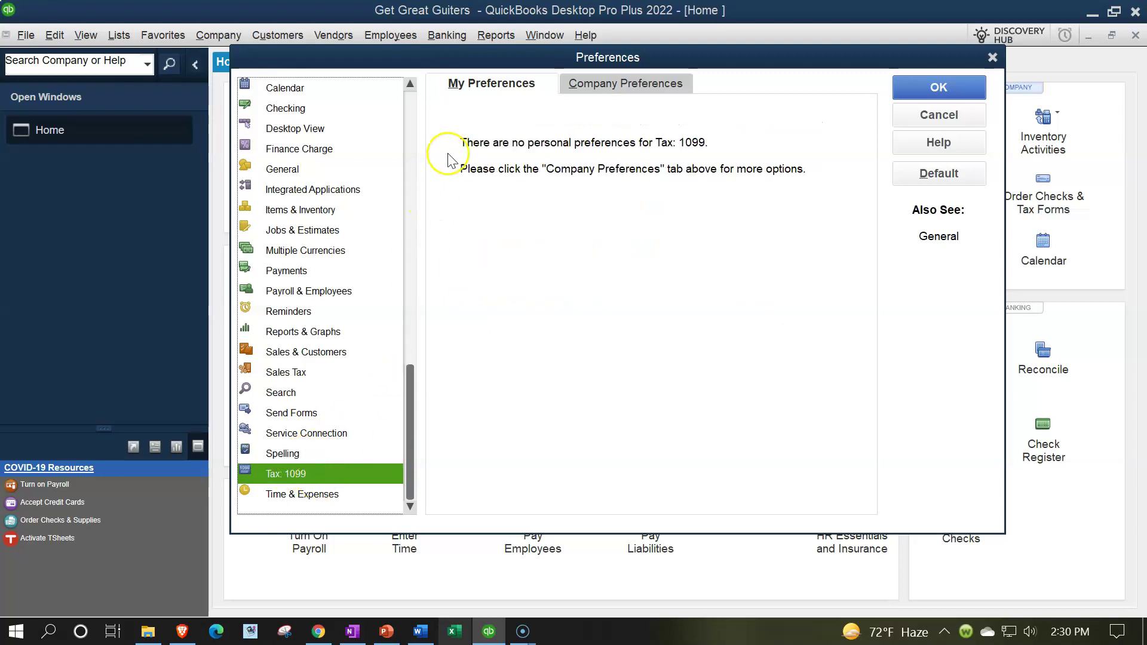
{"action": "left_click", "coordinate": [607, 86]}
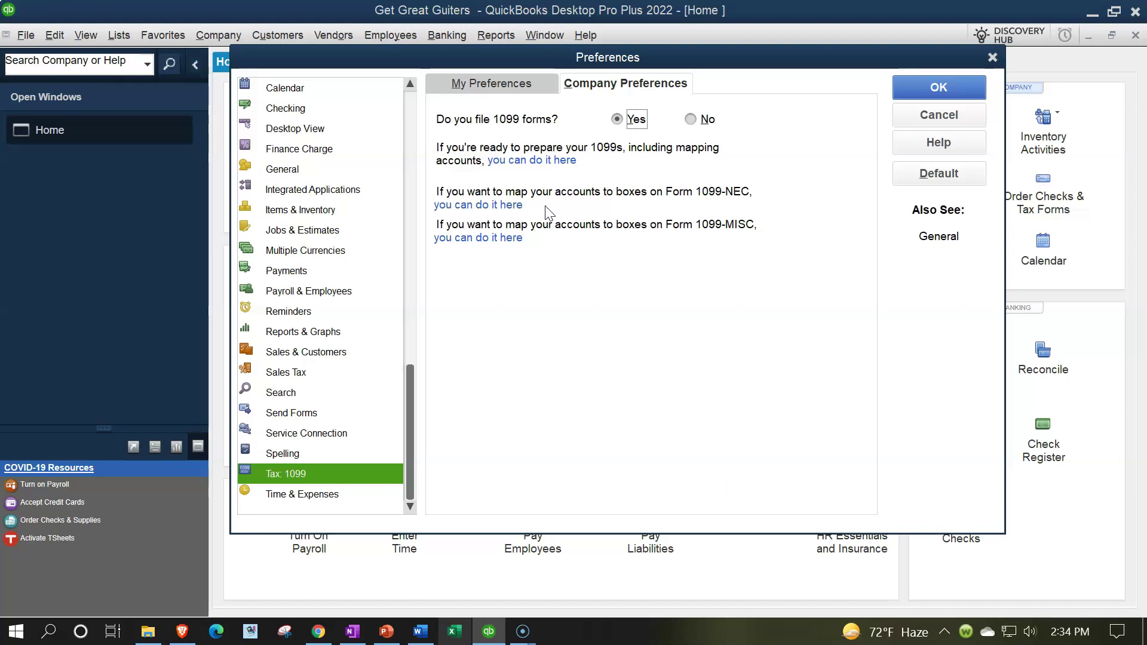
{"action": "left_click", "coordinate": [993, 58]}
Start a new vendor from the Vendor Center, inspect the 1099 eligibility option in its tax settings, and close the form without saving
{"action": "left_click", "coordinate": [334, 35]}
{"action": "left_click", "coordinate": [337, 53]}
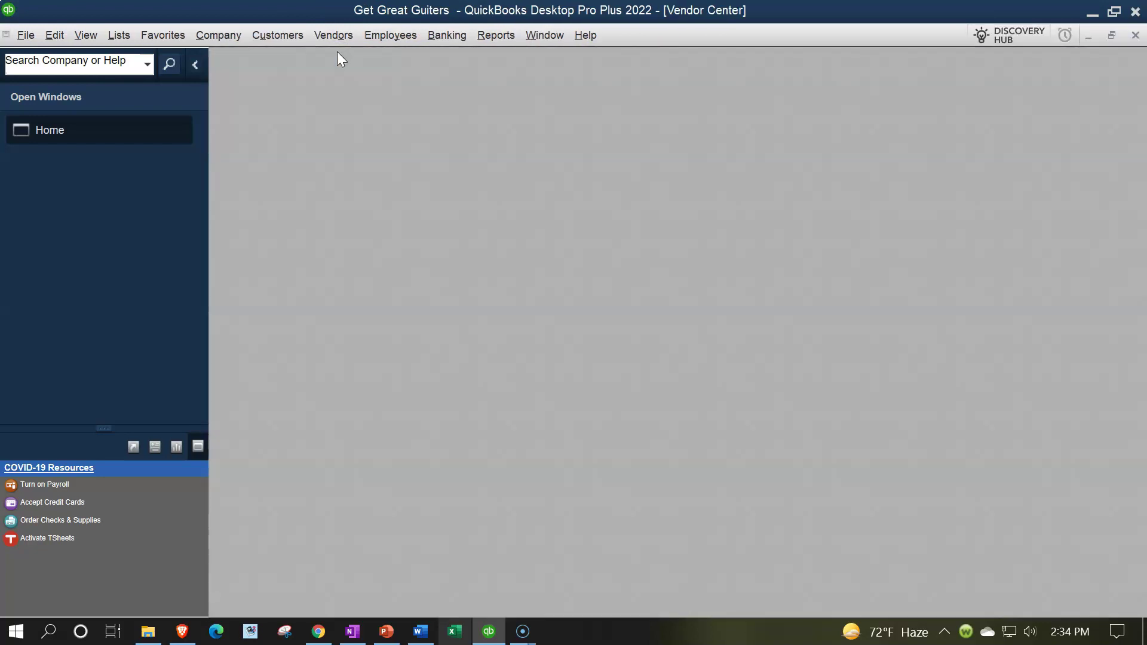
{"action": "left_click", "coordinate": [289, 67]}
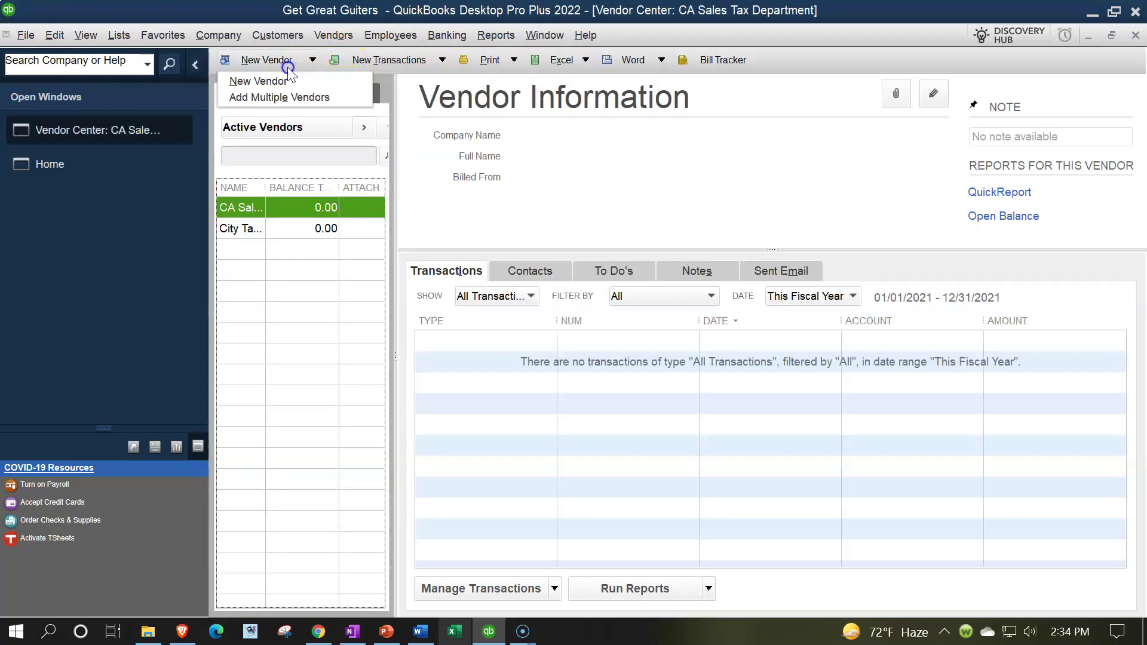
{"action": "left_click", "coordinate": [278, 82]}
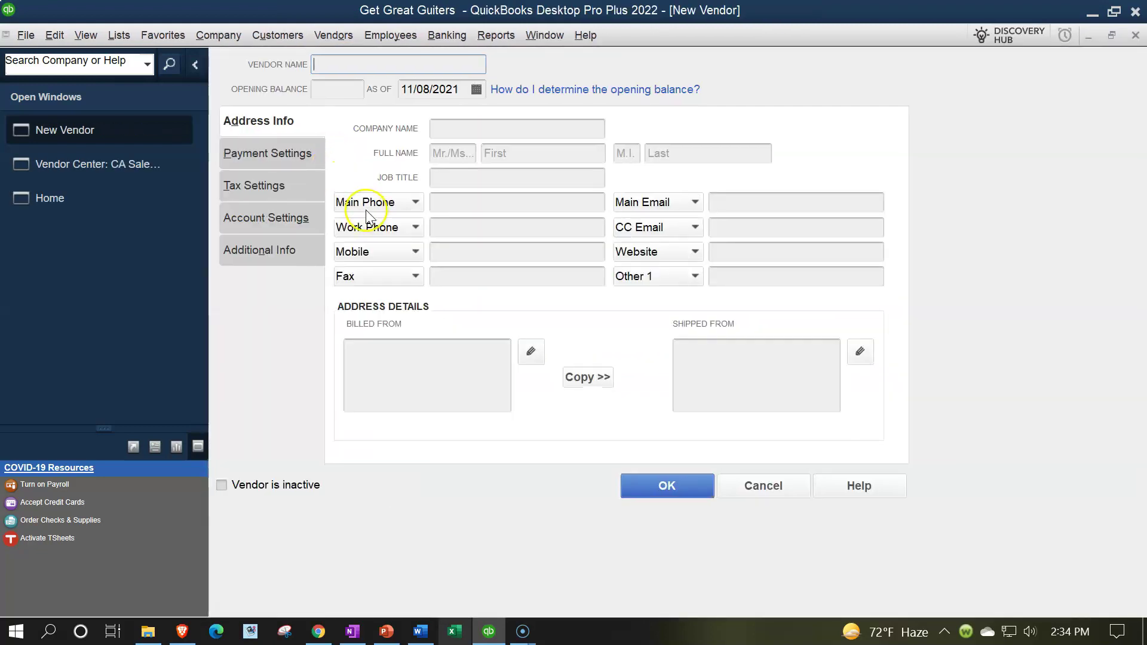
{"action": "left_click", "coordinate": [267, 189]}
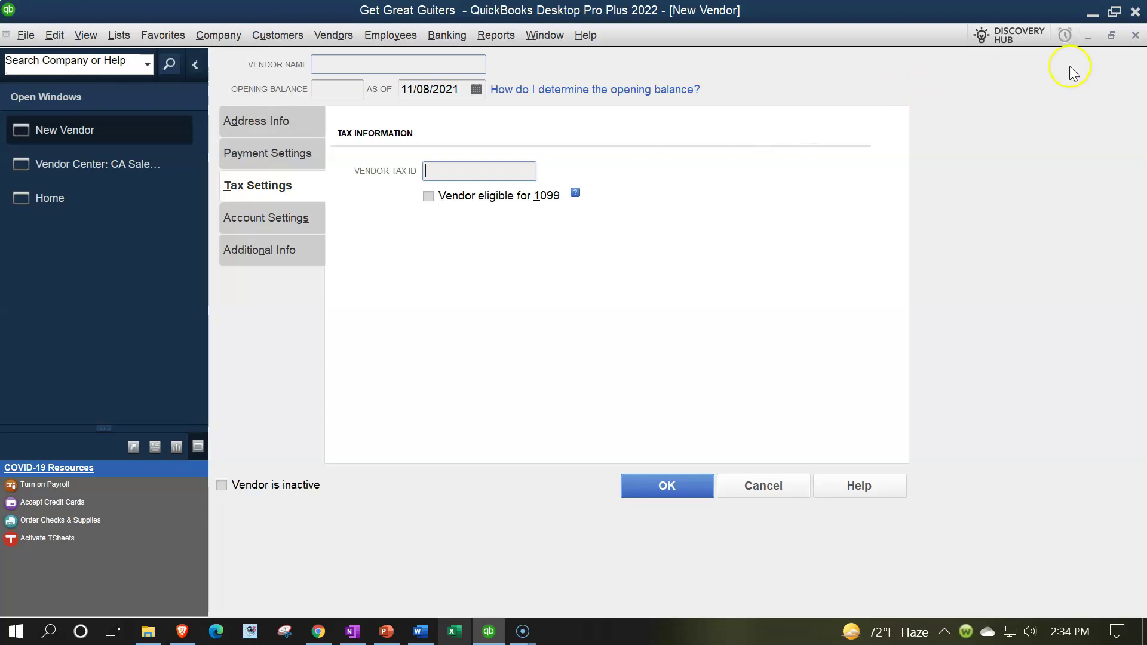
{"action": "left_click", "coordinate": [1135, 36]}
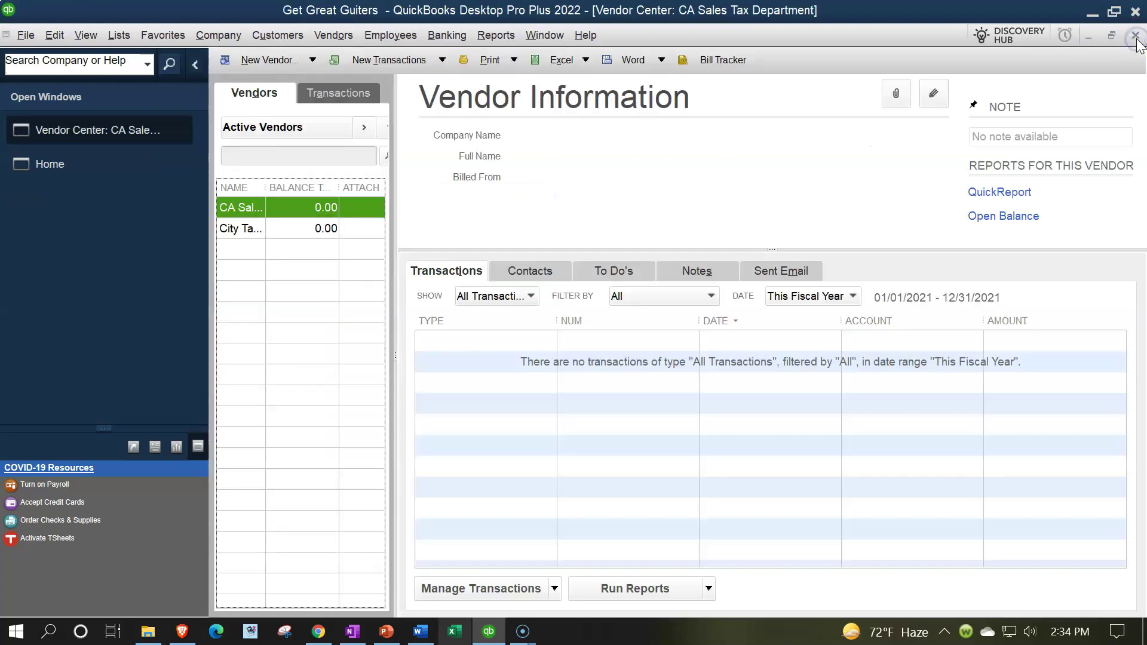
Open the 1099 Summary report from the Vendors & Payables reports, review its options, and close it
{"action": "left_click", "coordinate": [501, 36]}
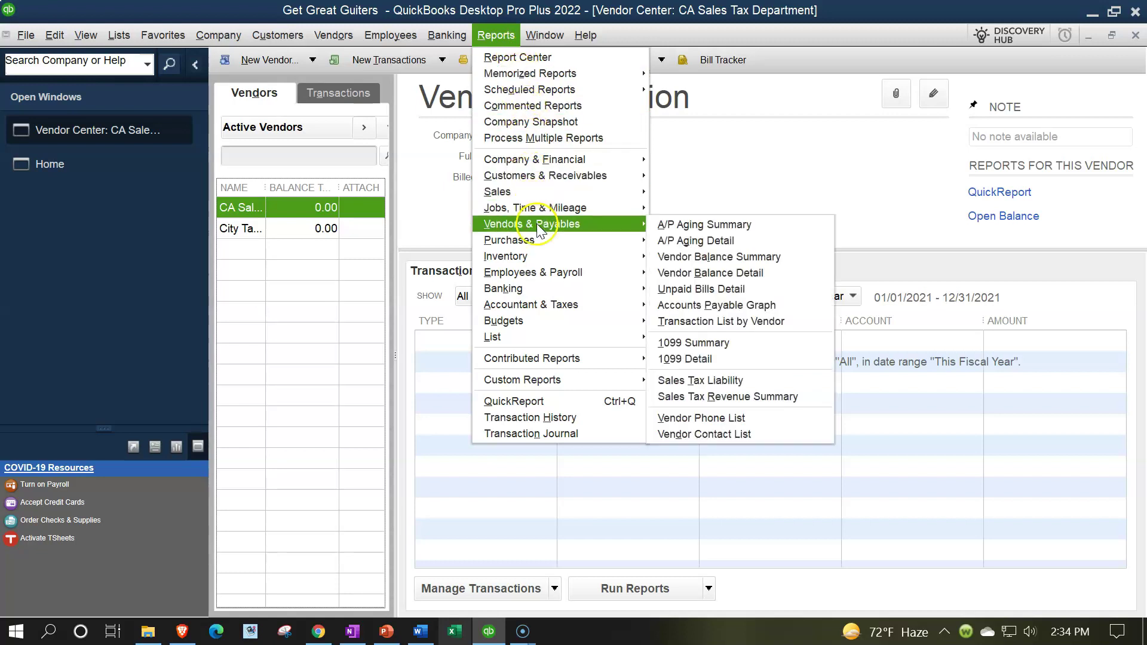
{"action": "mouse_move", "coordinate": [545, 305]}
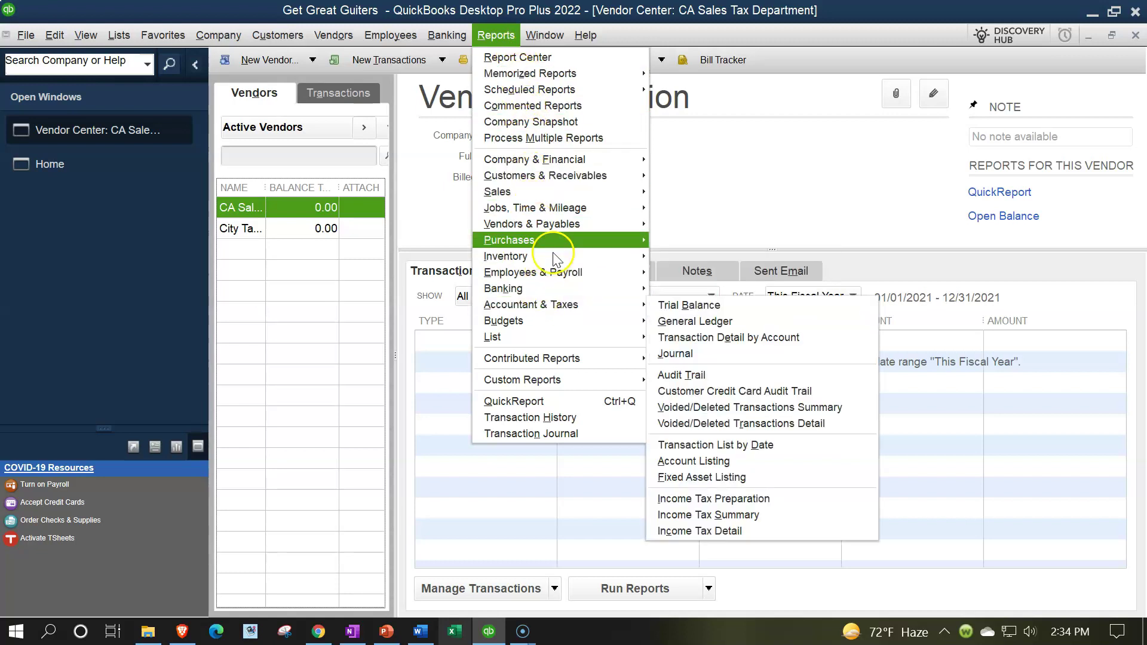
{"action": "mouse_move", "coordinate": [636, 224]}
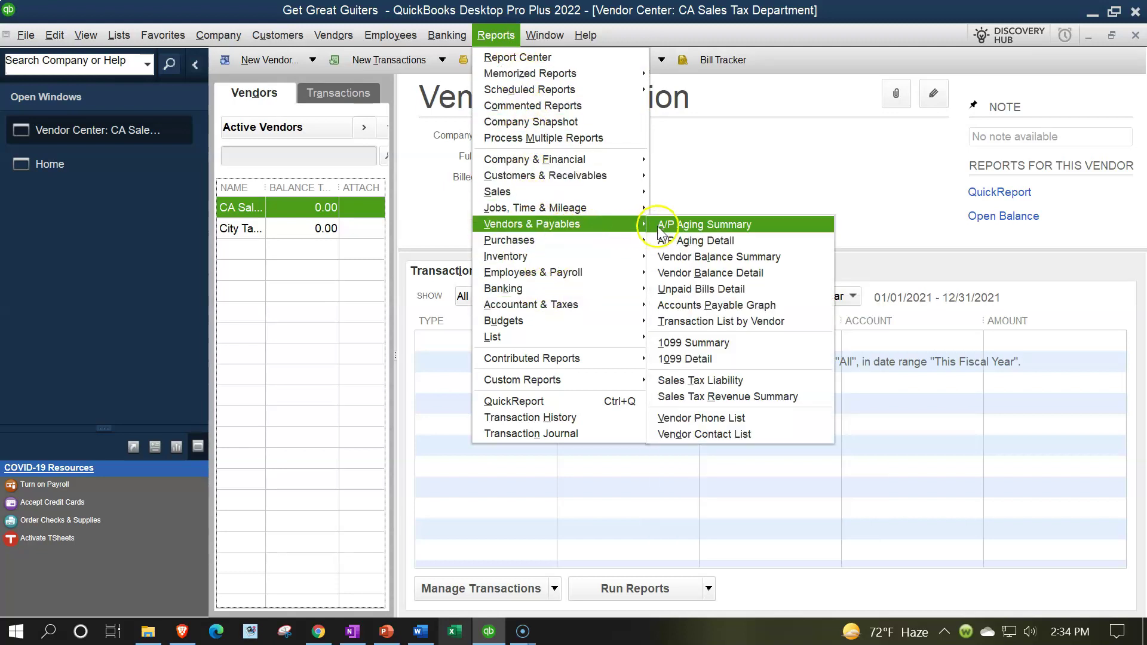
{"action": "left_click", "coordinate": [705, 340]}
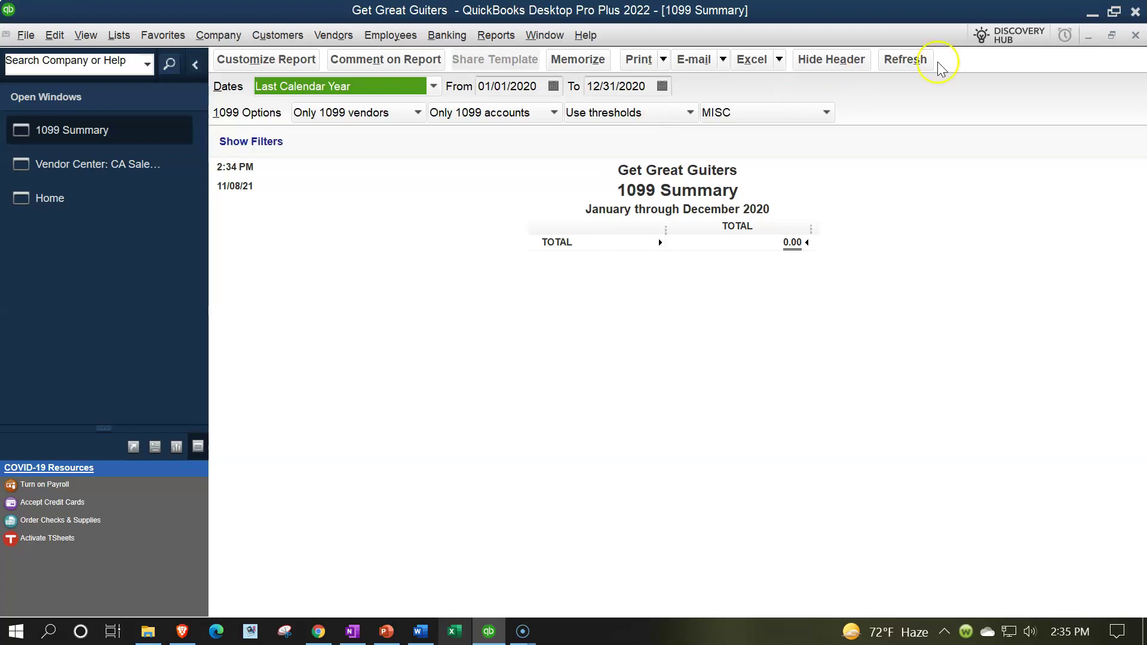
{"action": "left_click", "coordinate": [1134, 36]}
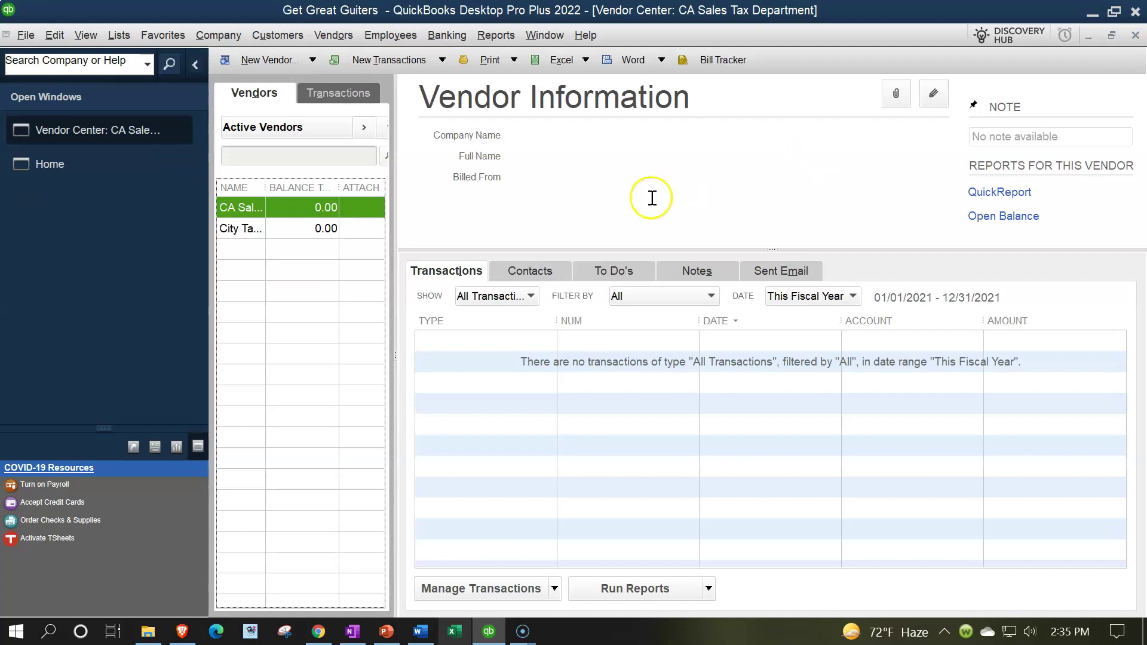
Review the company preferences for Tax: 1099, start 1099 form preparation from there, and decline to print or e-file the forms
{"action": "left_click", "coordinate": [62, 36]}
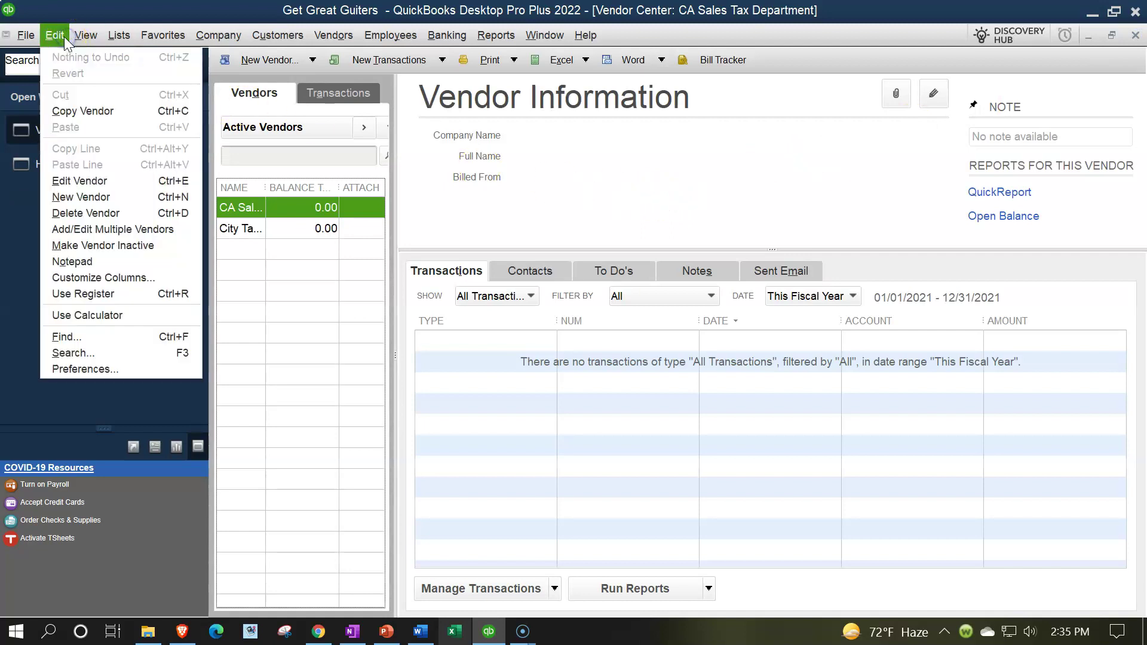
{"action": "left_click", "coordinate": [102, 373]}
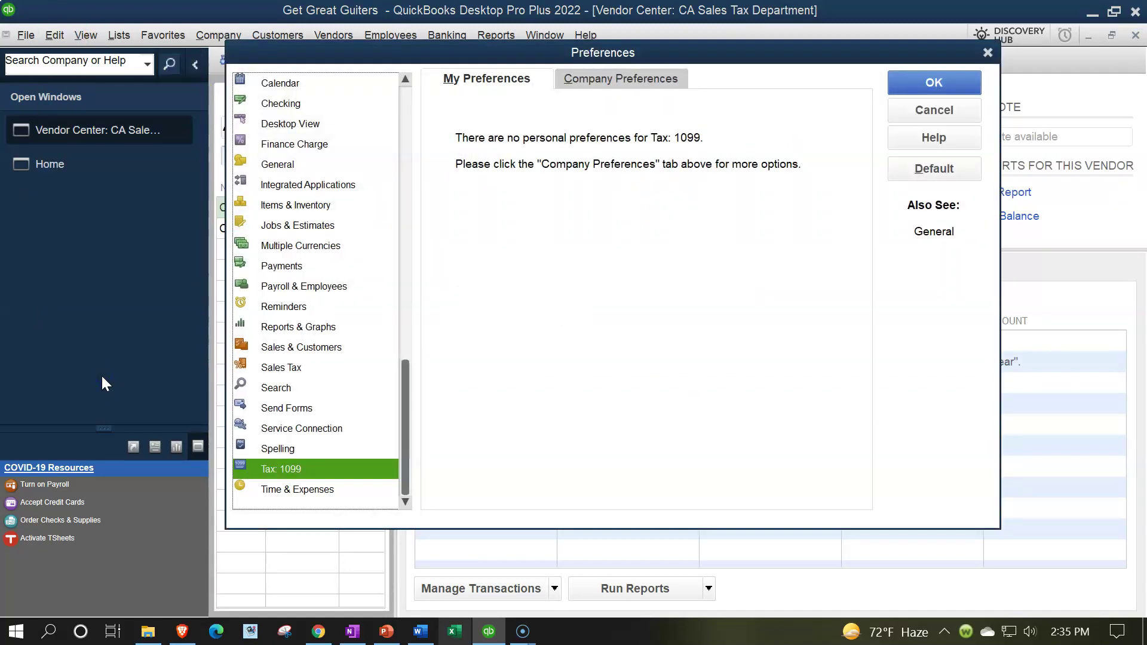
{"action": "left_click", "coordinate": [589, 79]}
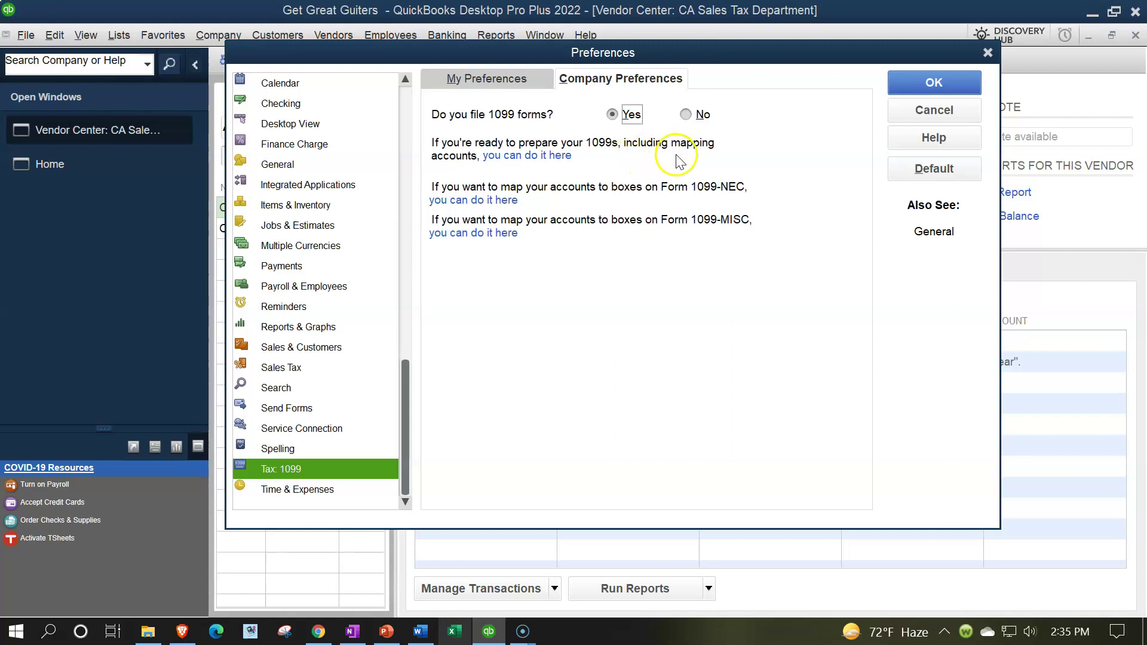
{"action": "left_click", "coordinate": [557, 156]}
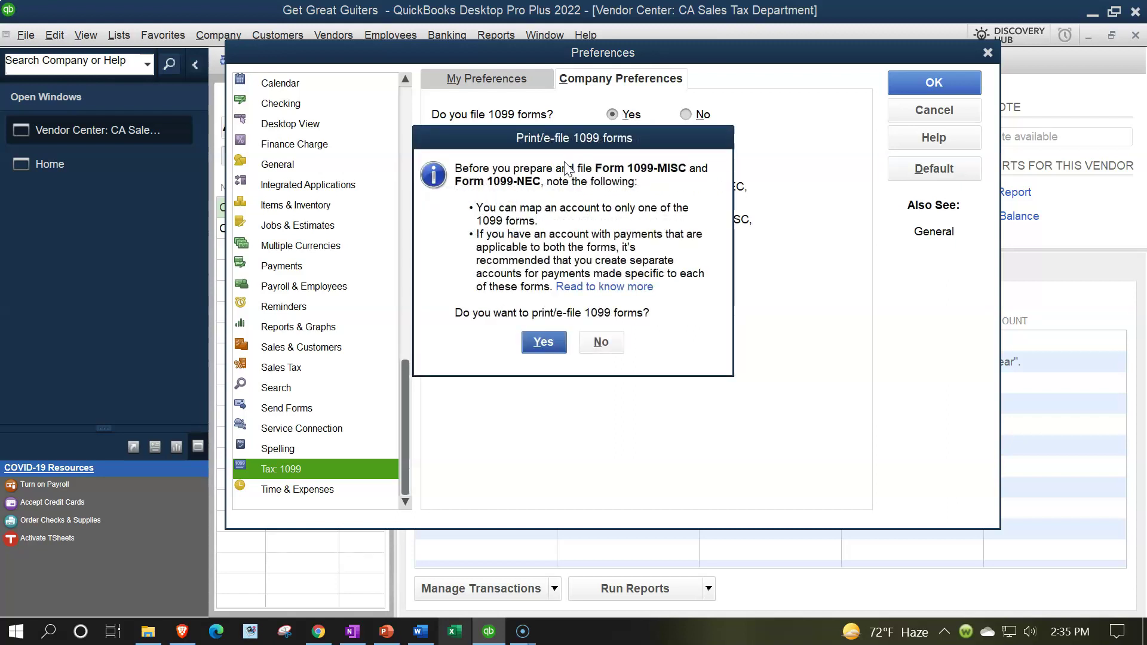
{"action": "left_click", "coordinate": [608, 341]}
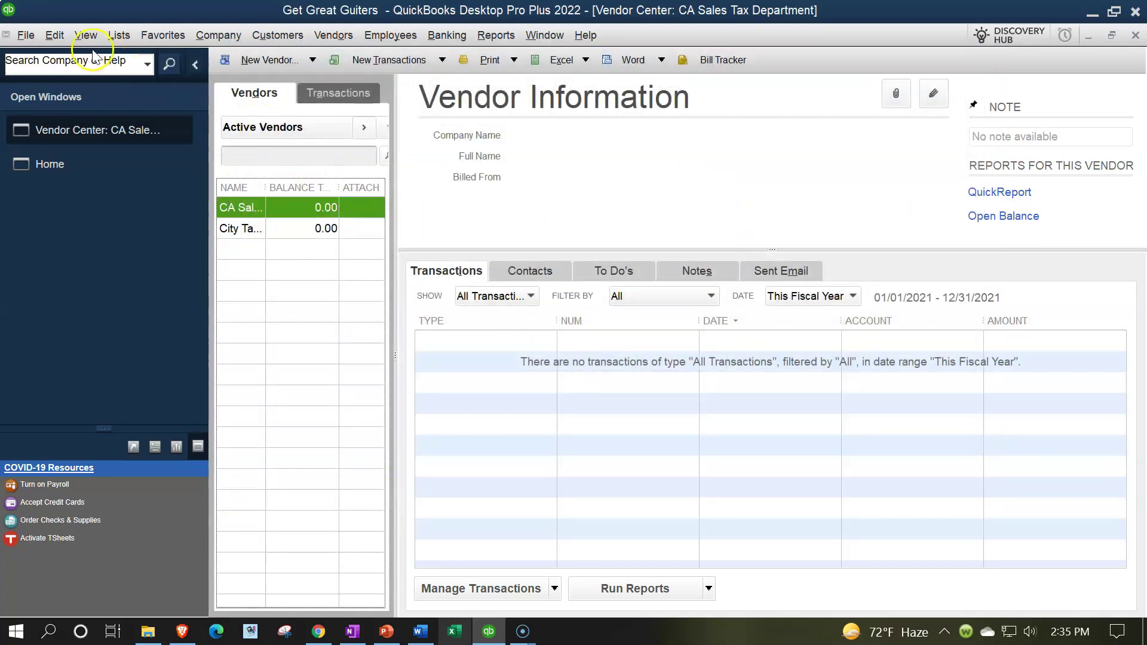
Reopen Preferences and bring up the company preferences for Time & Expenses
{"action": "left_click", "coordinate": [55, 35]}
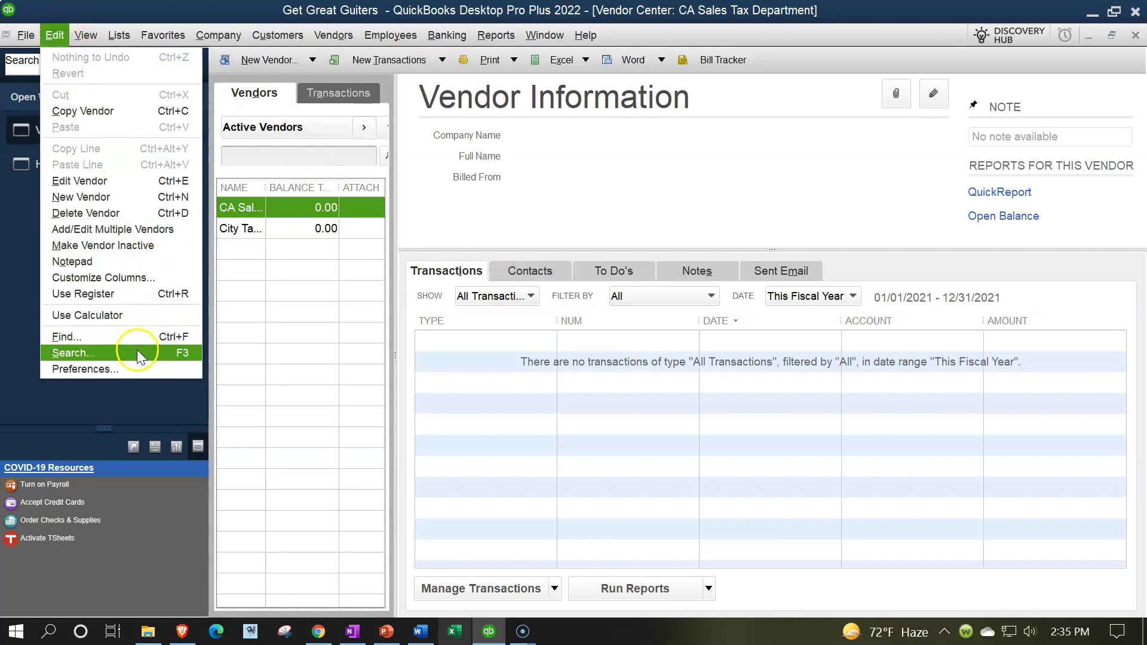
{"action": "left_click", "coordinate": [135, 366]}
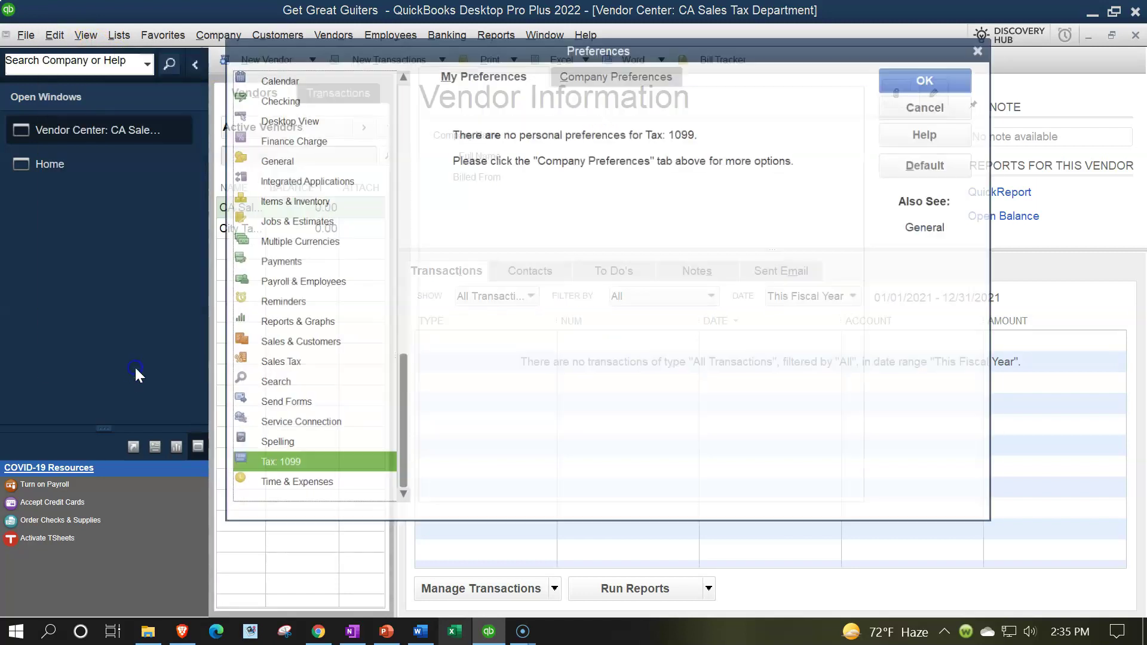
{"action": "left_click", "coordinate": [285, 496]}
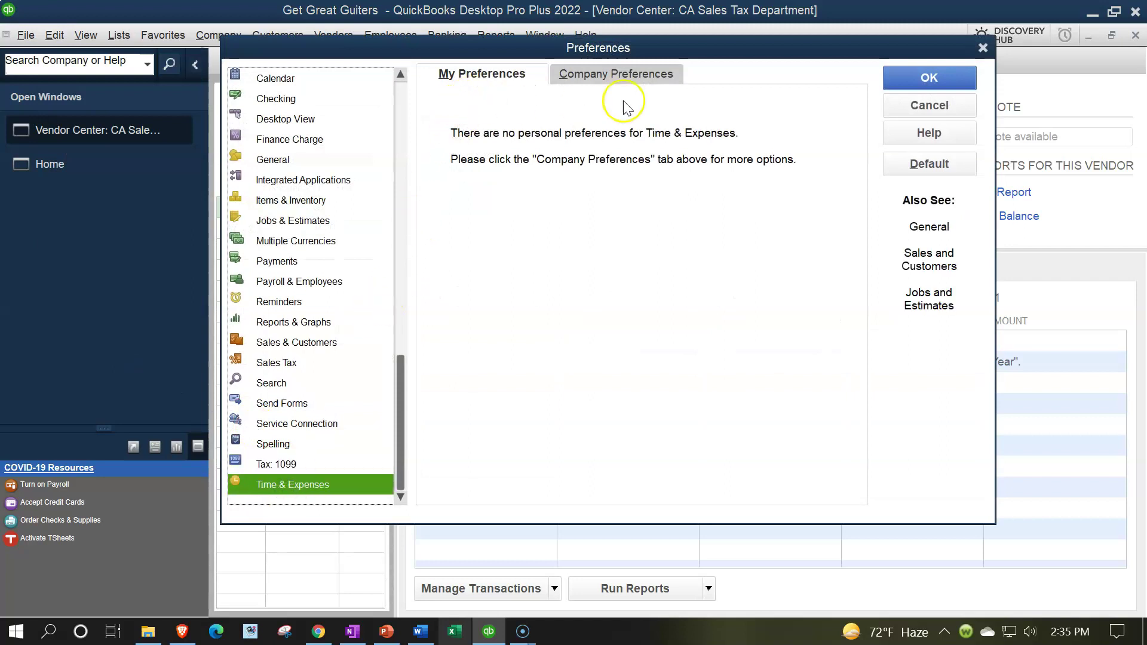
{"action": "left_click", "coordinate": [642, 77]}
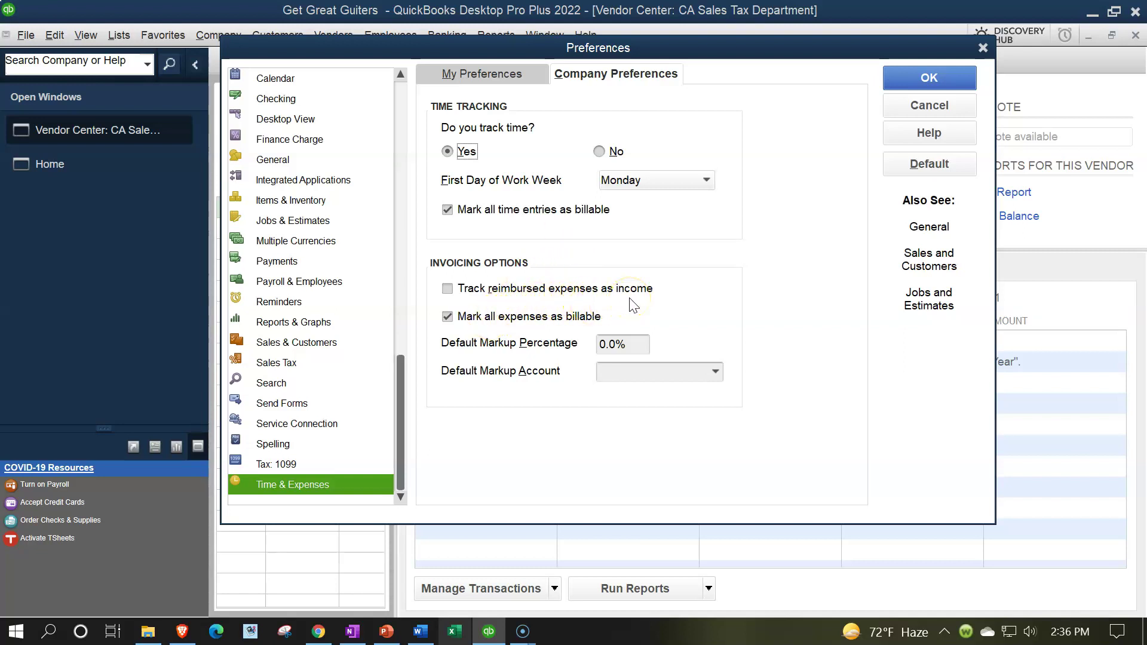
Enable tracking reimbursed expenses as income, inspect the default markup account choices, and save the Time & Expenses changes
{"action": "left_click", "coordinate": [450, 288]}
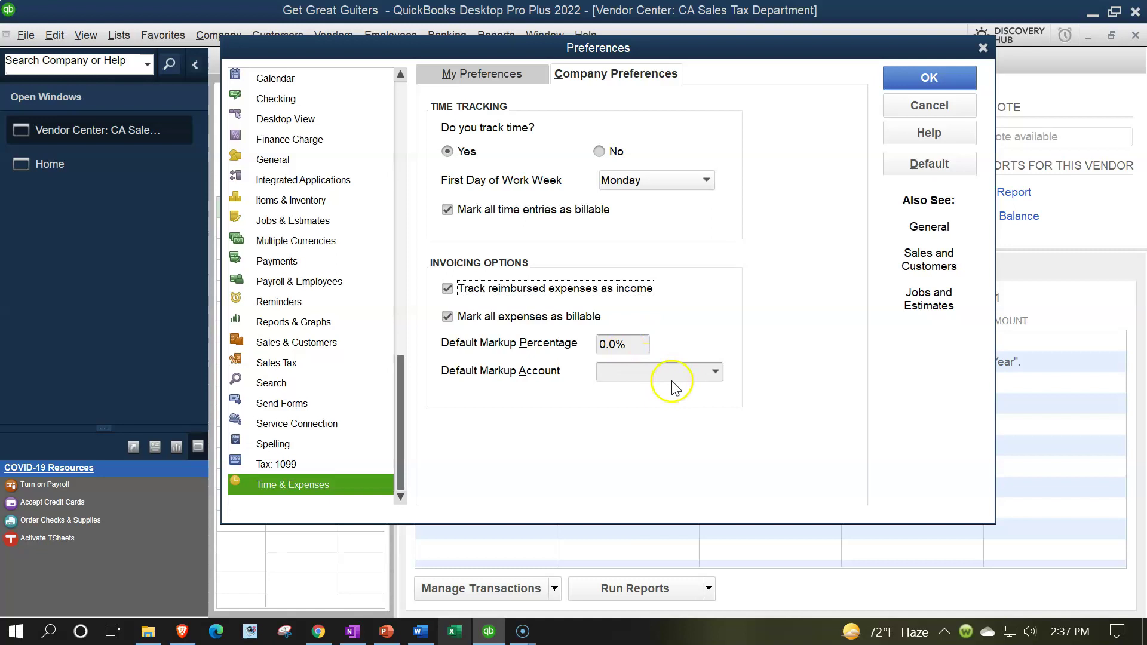
{"action": "left_click", "coordinate": [714, 372]}
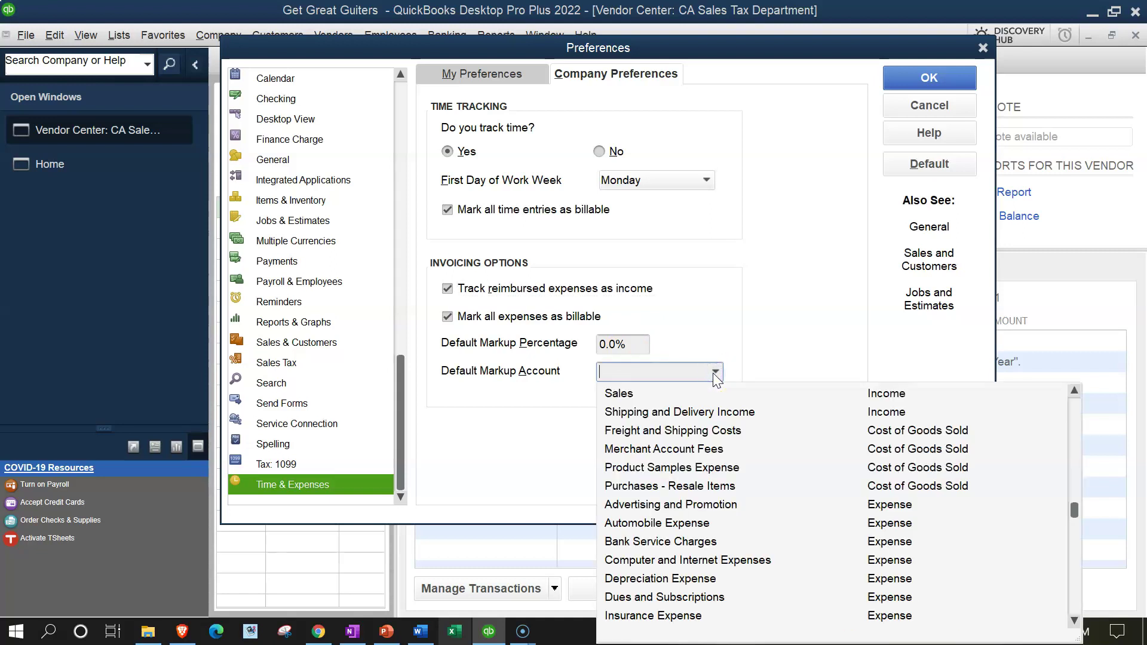
{"action": "left_click", "coordinate": [715, 374]}
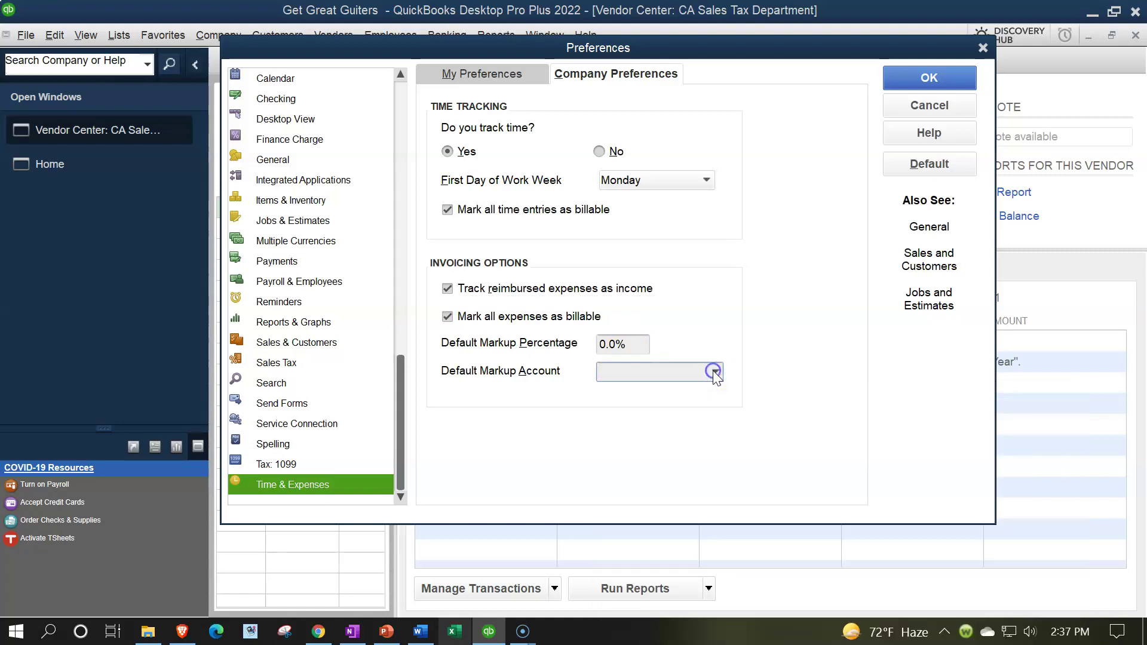
{"action": "left_click", "coordinate": [982, 49]}
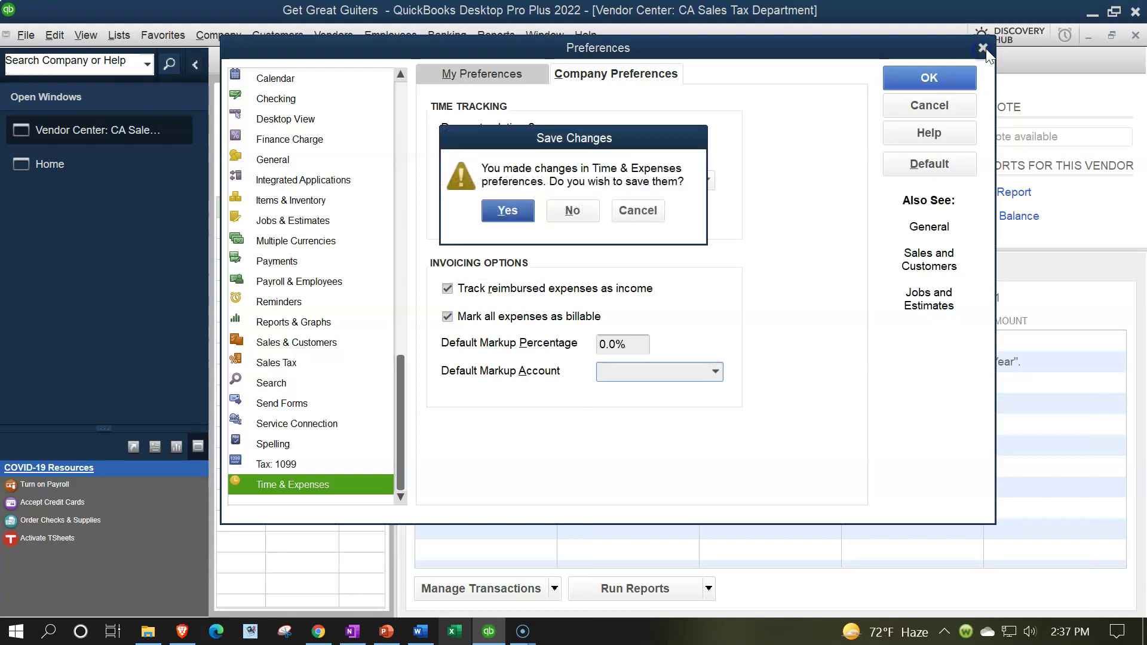
{"action": "left_click", "coordinate": [529, 209]}
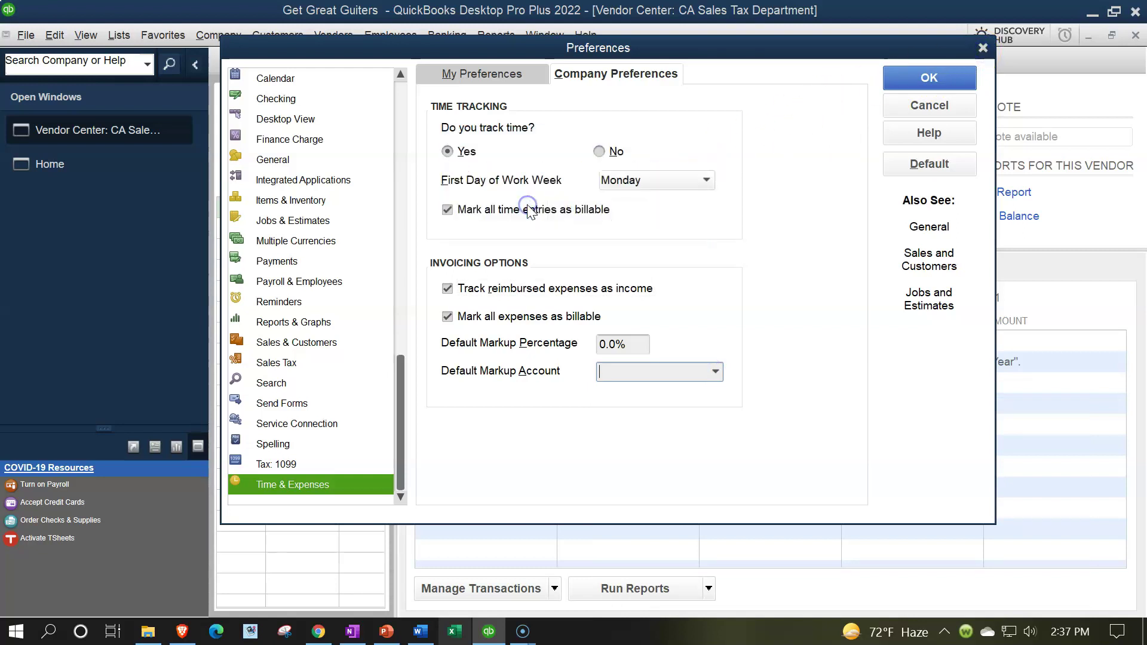
Return to the home page and review the Enter Time options in the Employees section
{"action": "left_click", "coordinate": [1136, 36]}
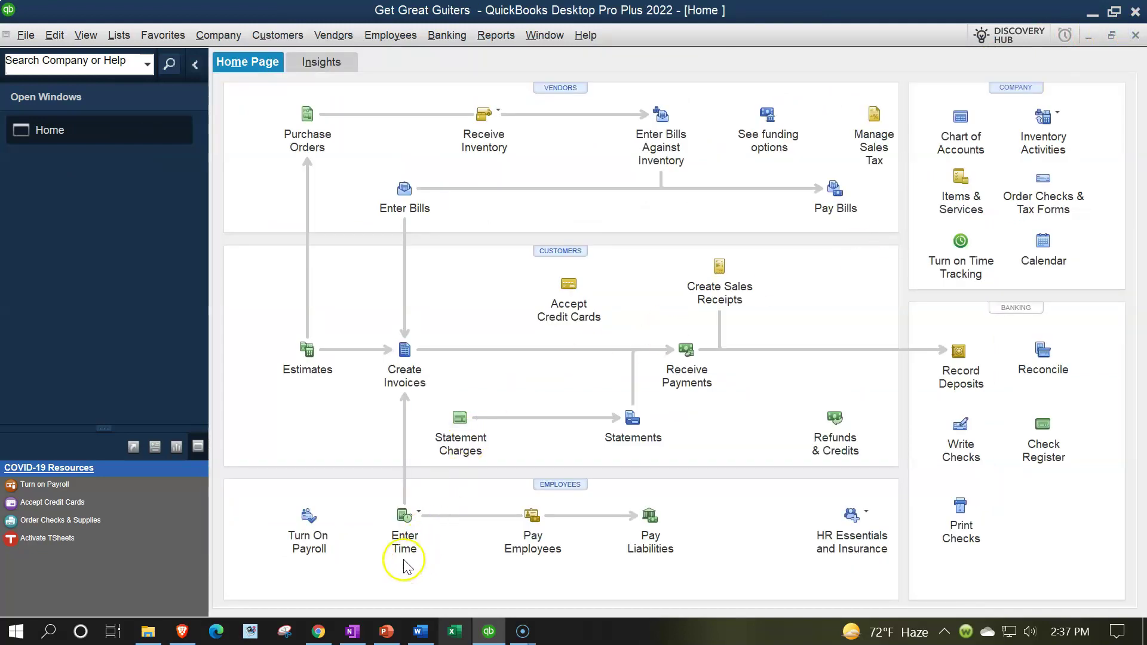
{"action": "left_click", "coordinate": [411, 523]}
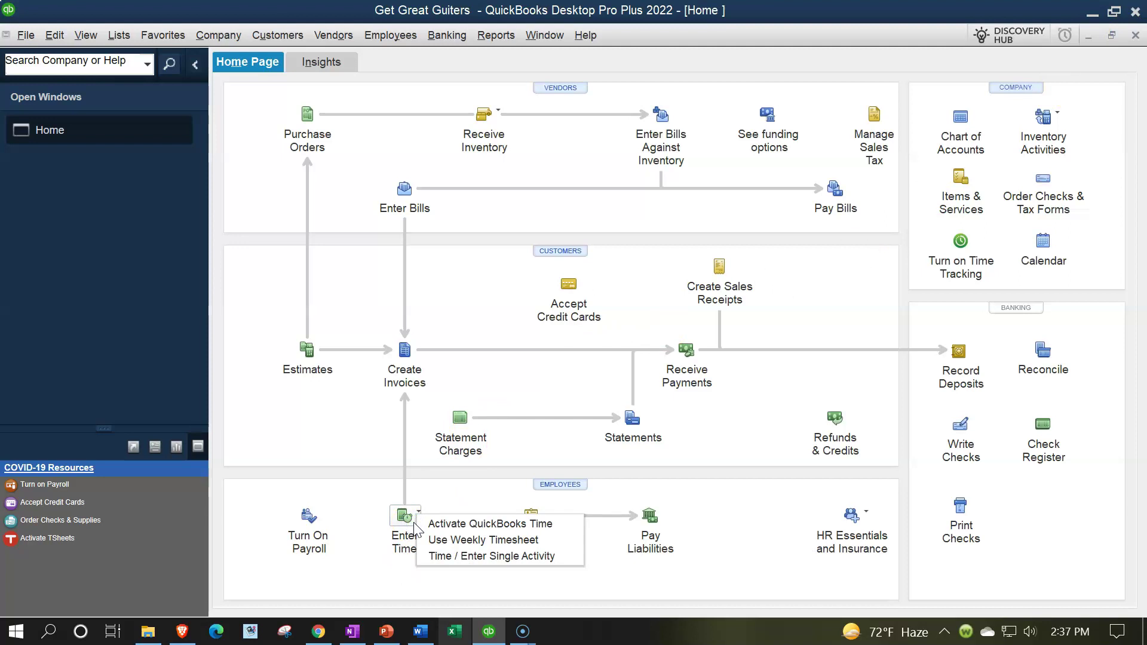
{"action": "left_click", "coordinate": [376, 571]}
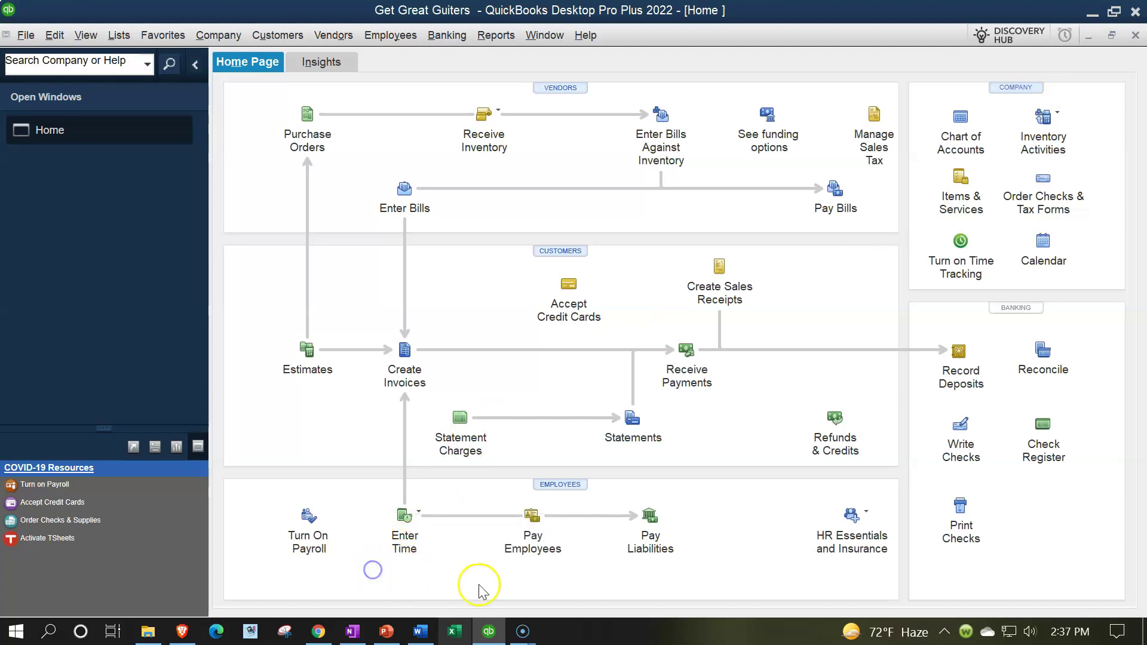
{"action": "left_click", "coordinate": [536, 549]}
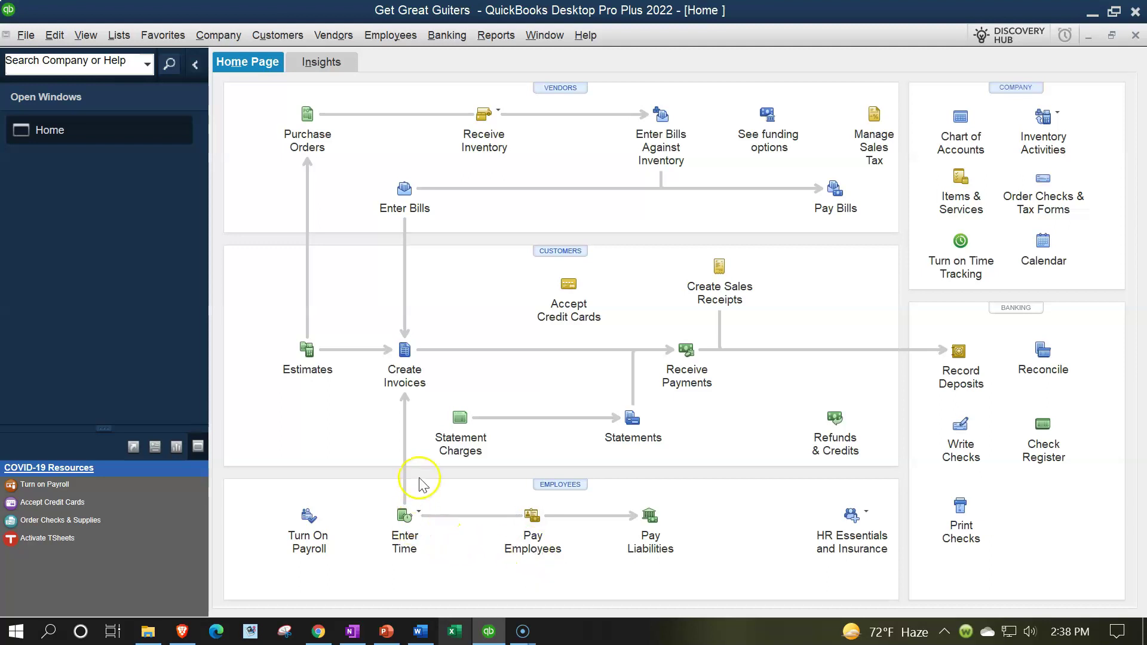
{"action": "left_click", "coordinate": [422, 395]}
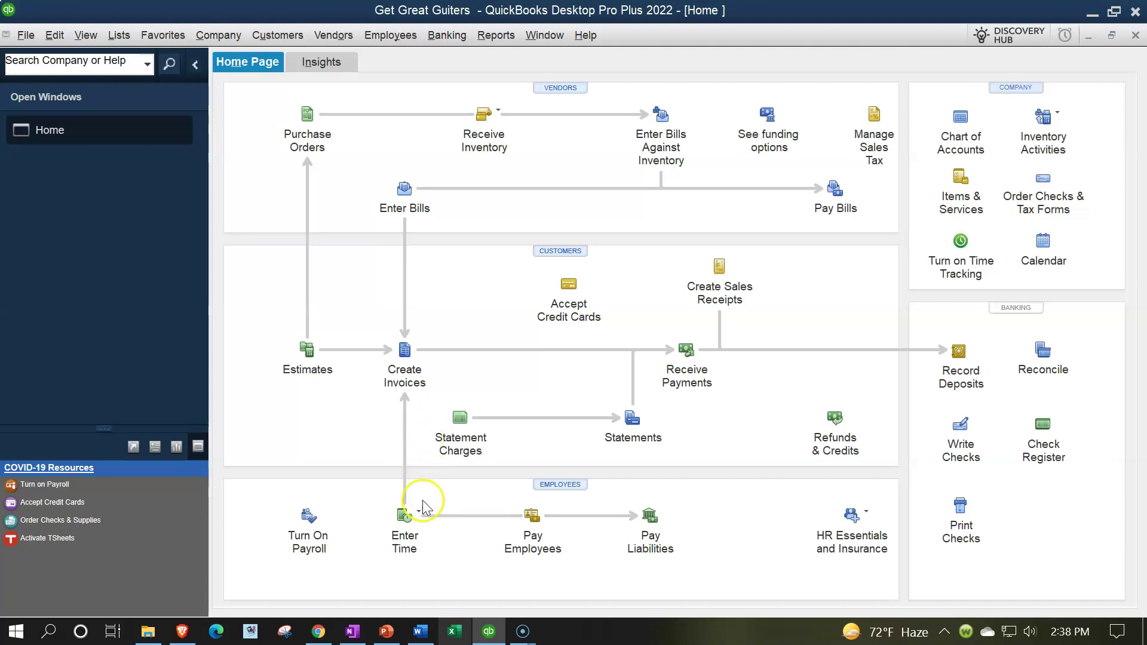
Open the weekly timesheet, inspect its customer job and billable columns, and close it without entering time
{"action": "left_click", "coordinate": [408, 517]}
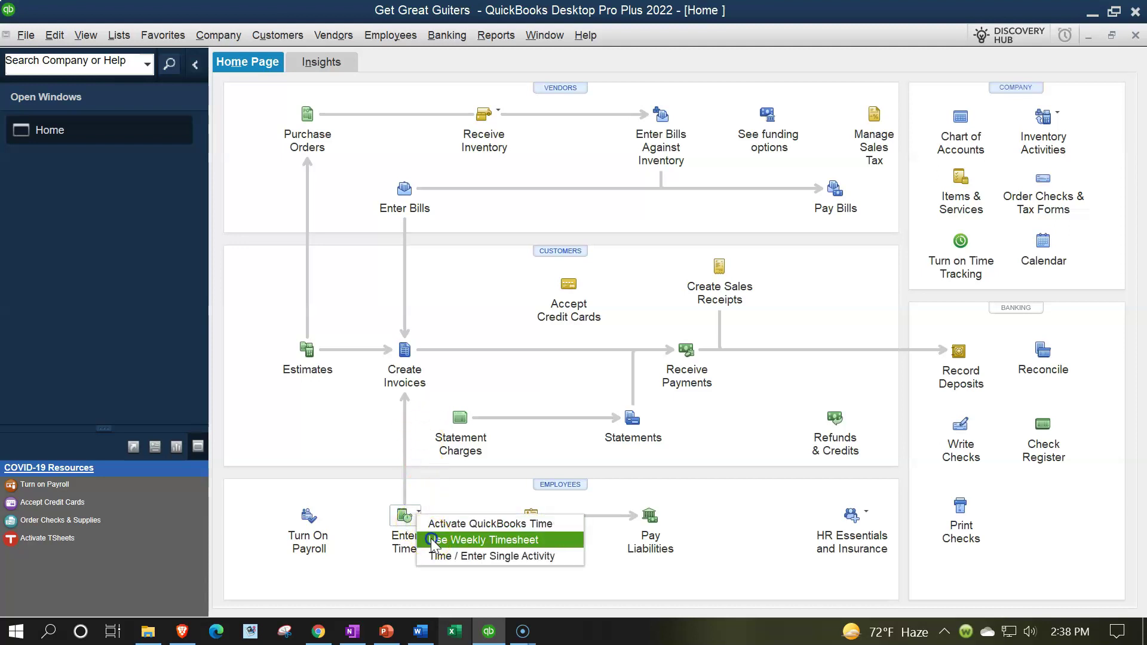
{"action": "left_click", "coordinate": [433, 541]}
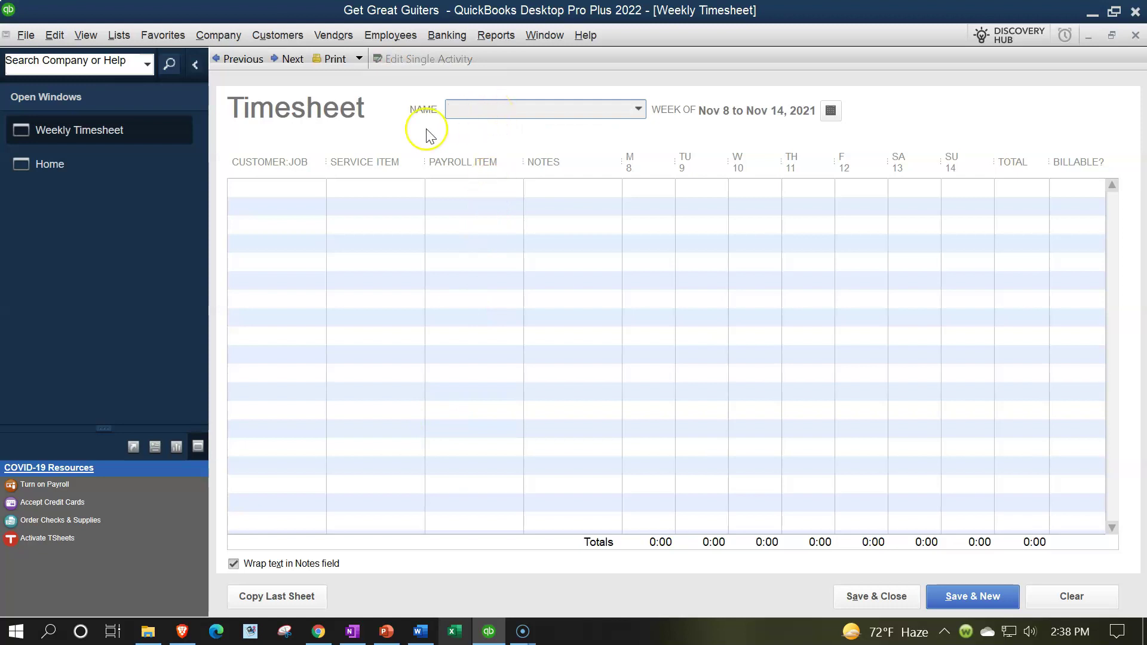
{"action": "left_click", "coordinate": [294, 193]}
{"action": "left_click", "coordinate": [1135, 35]}
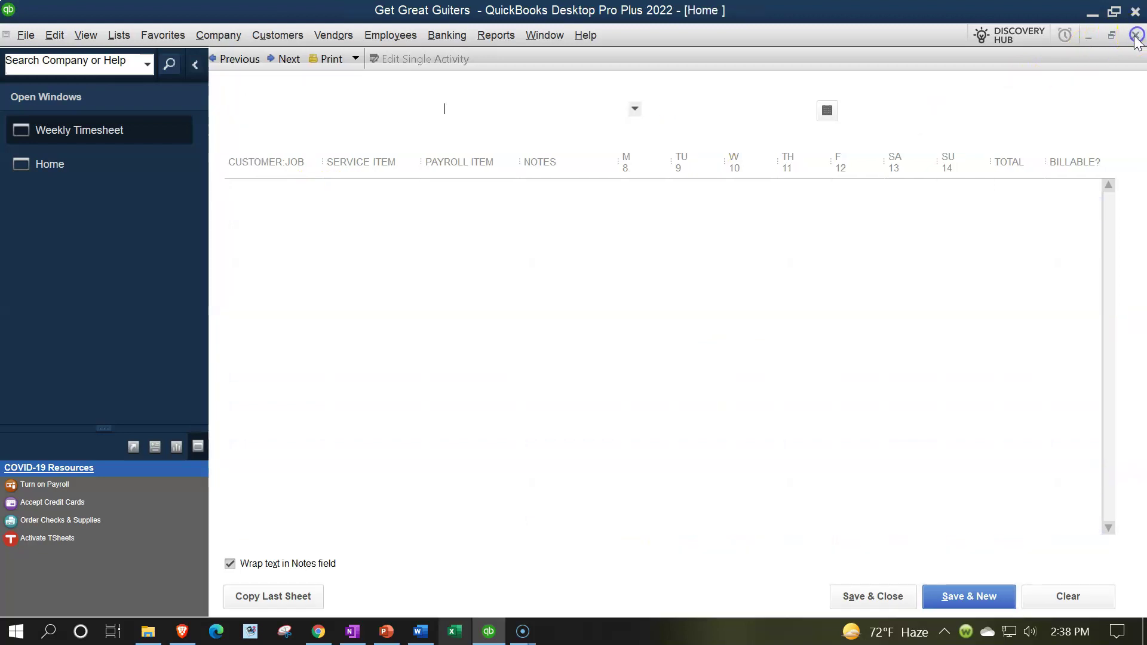
View a blank invoice, close it, and inspect the customer job and billable columns on a blank bill before closing that too
{"action": "left_click", "coordinate": [406, 352]}
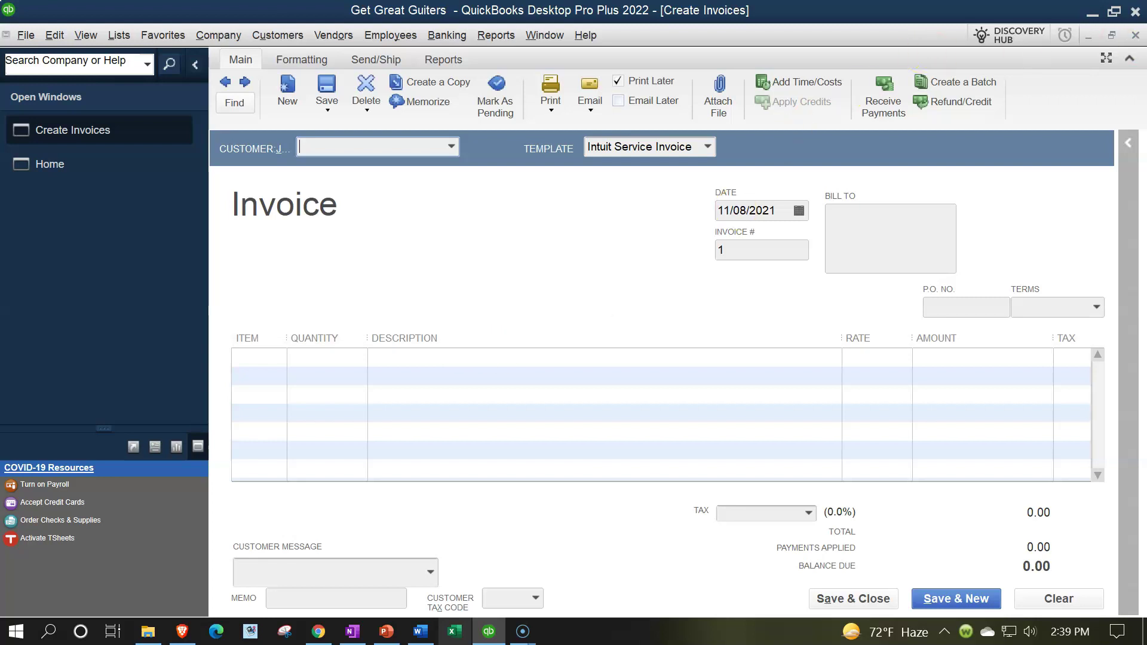
{"action": "left_click", "coordinate": [1134, 38]}
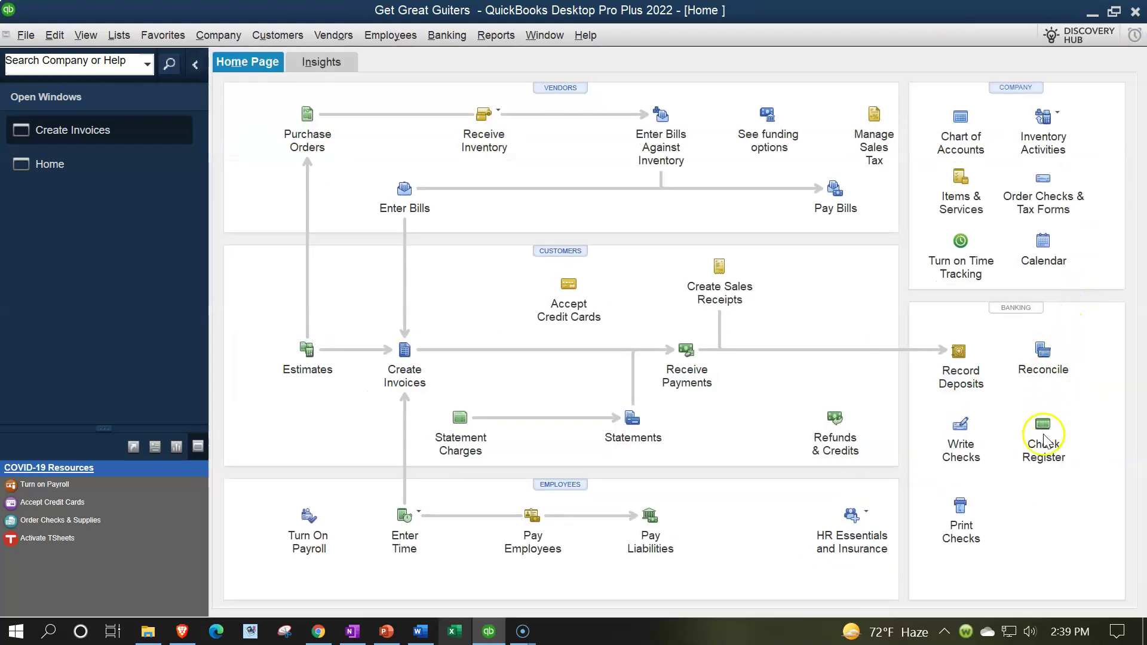
{"action": "left_click", "coordinate": [403, 190]}
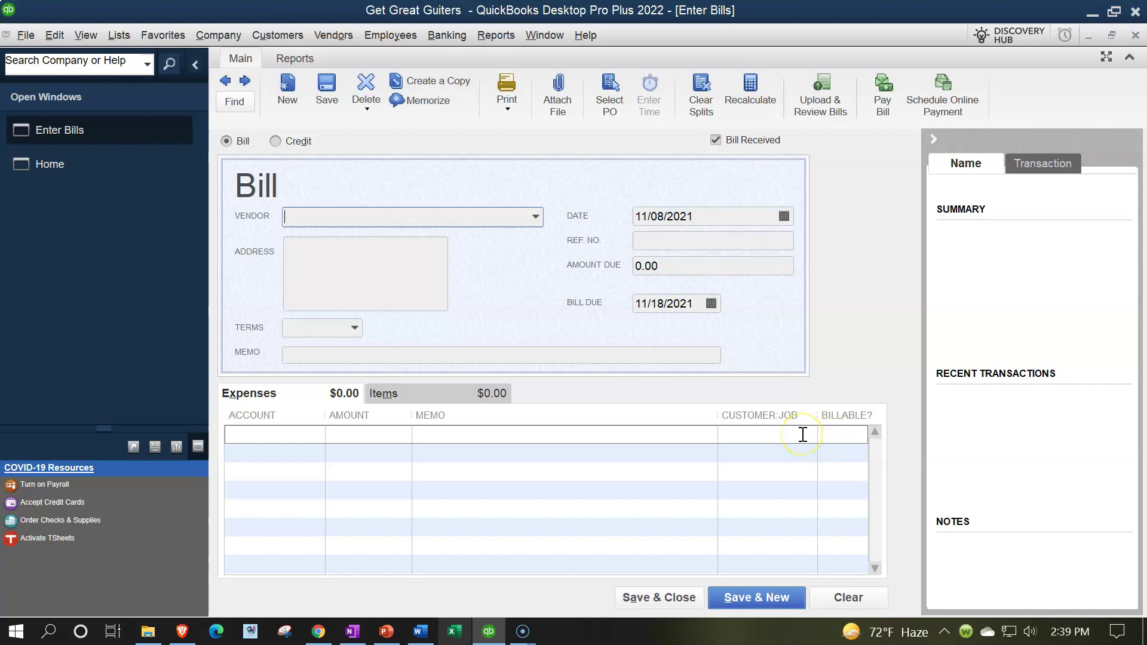
{"action": "left_click", "coordinate": [1136, 35]}
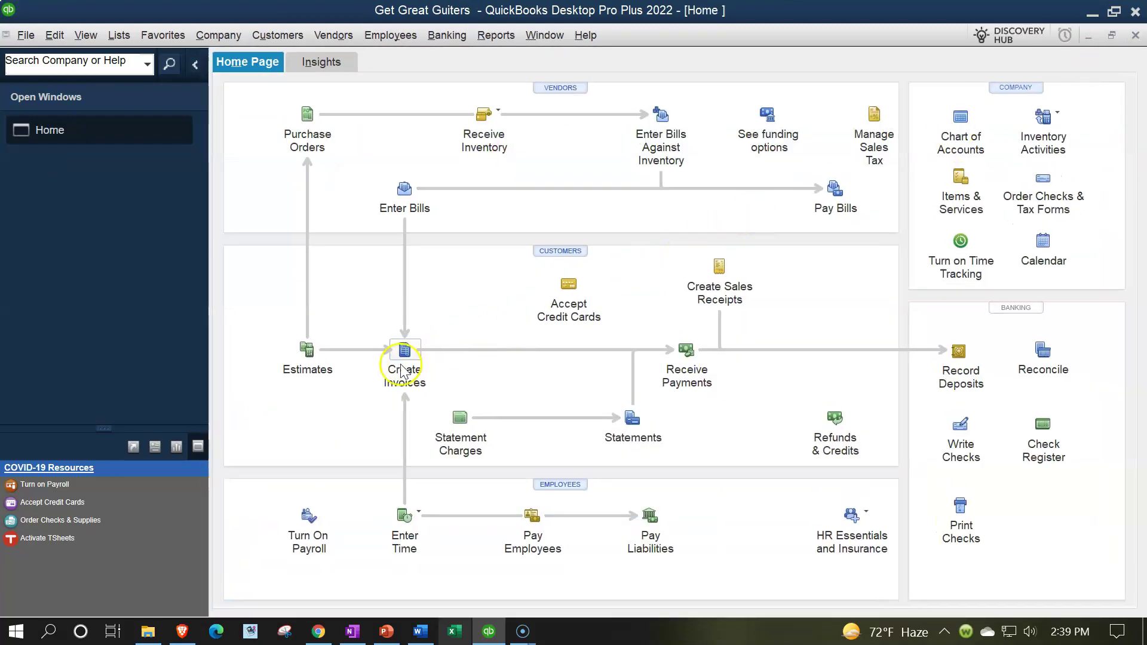
Reopen a blank invoice, inspect the customer job field, and close the form without saving
{"action": "left_click", "coordinate": [403, 361]}
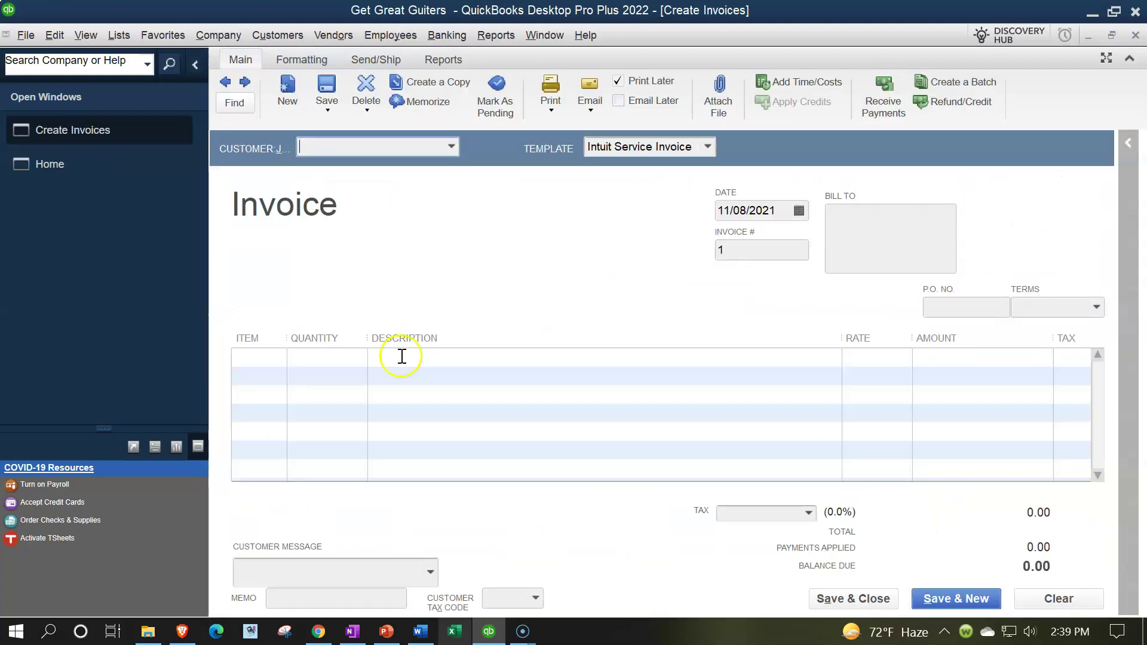
{"action": "left_click", "coordinate": [450, 148]}
{"action": "left_click", "coordinate": [1135, 35]}
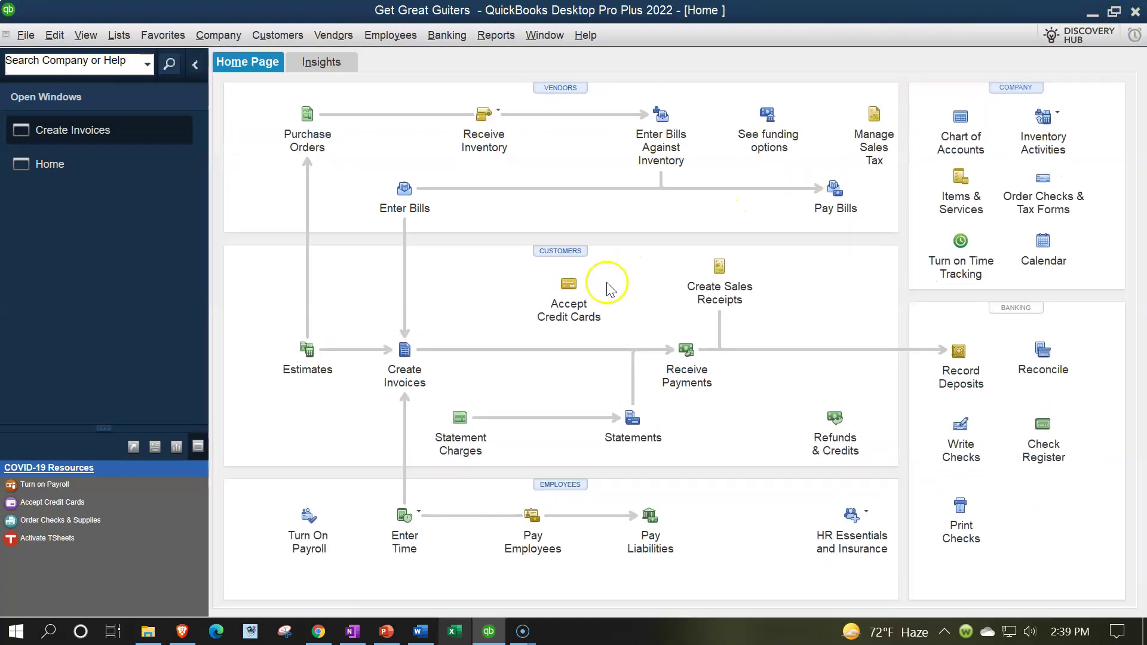